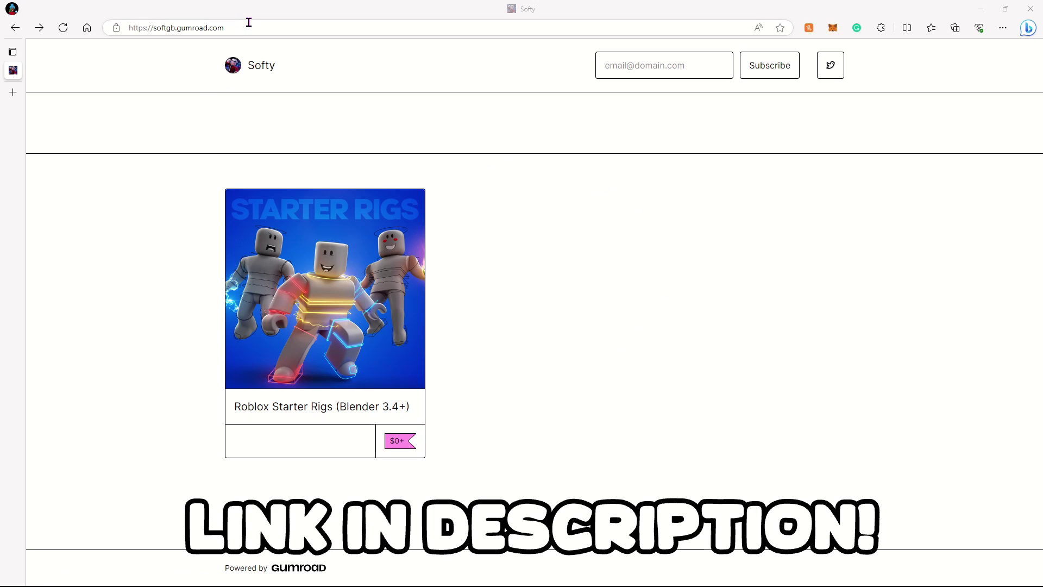
Open the Roblox Starter Rigs (Blender 3.4+) product page on Gumroad and go to its price entry
left_click(338, 297)
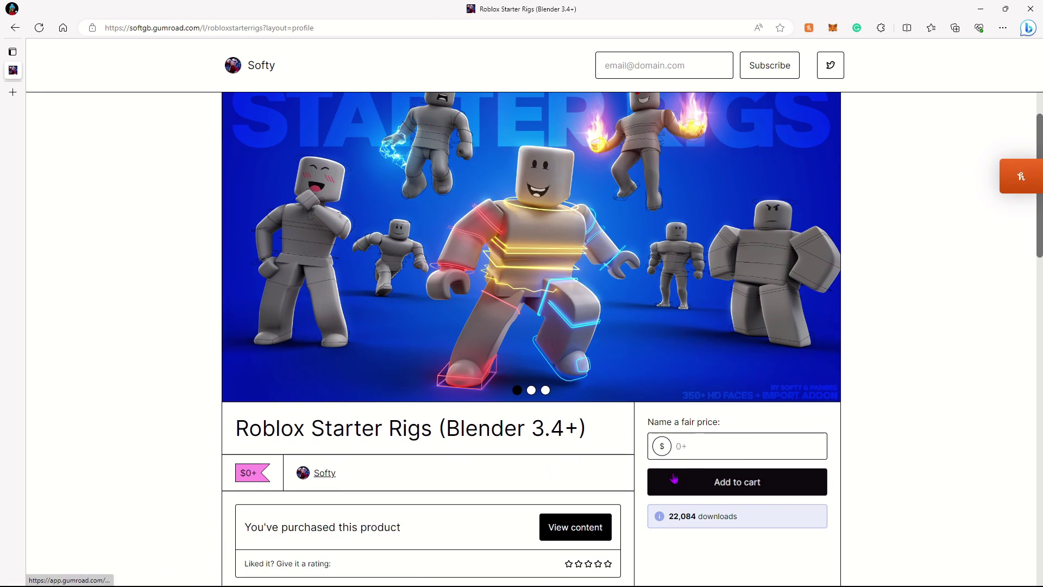
left_click(695, 455)
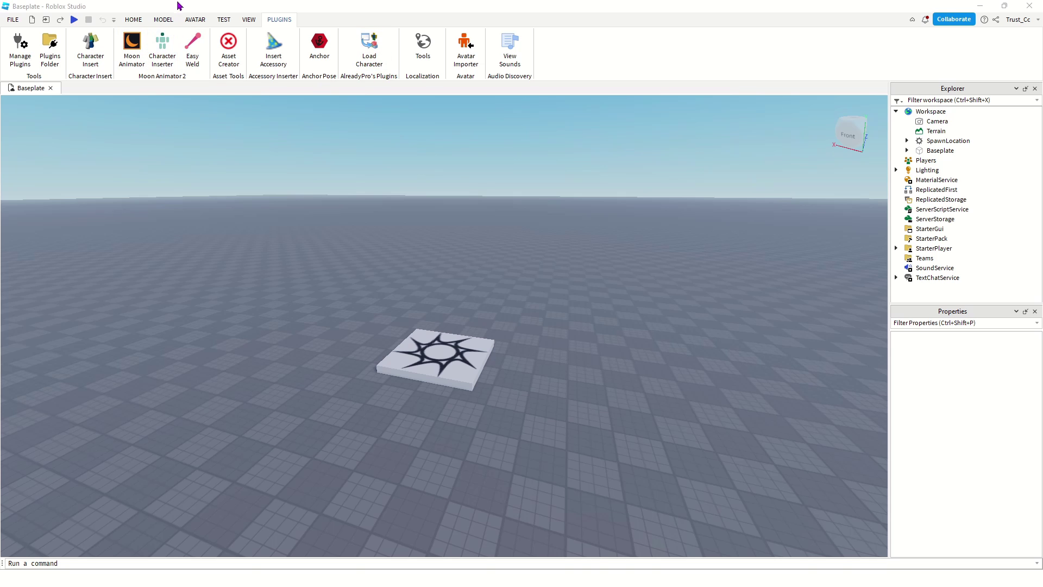
Switch to Roblox Studio and generate an R6 rig from My Avatar with the Rig Builder
left_click(195, 20)
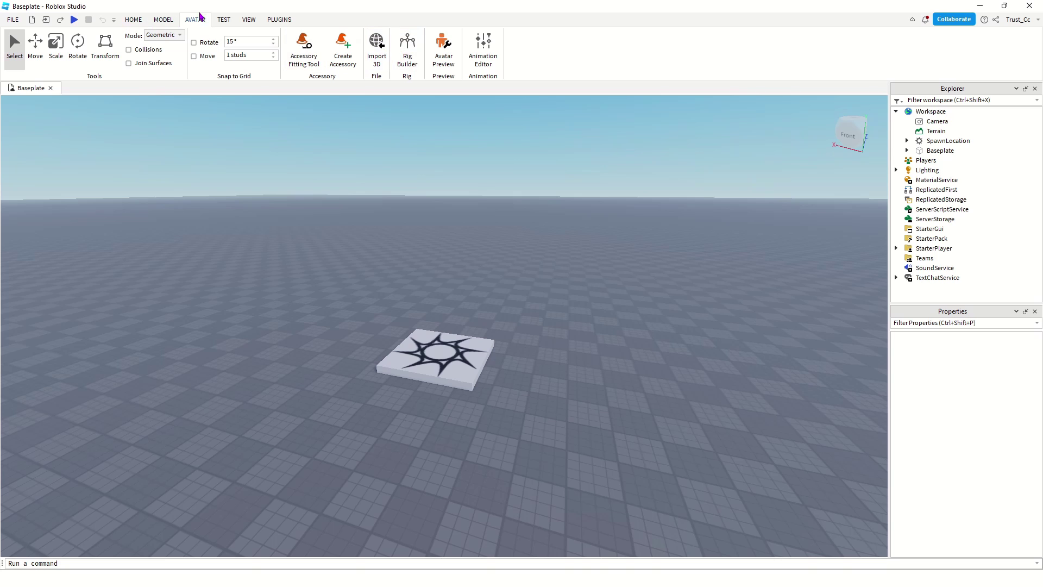
left_click(402, 41)
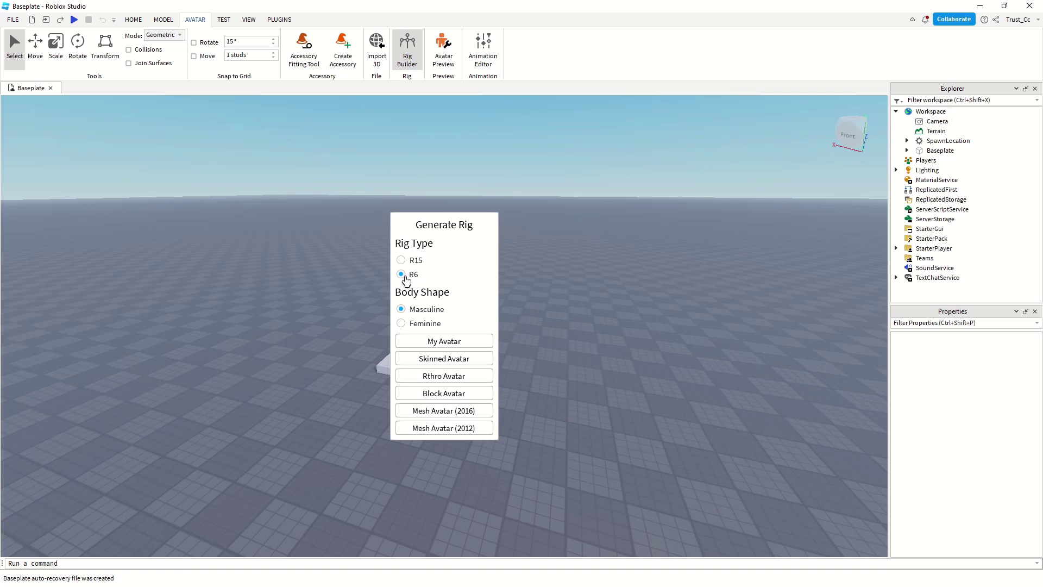
left_click(448, 342)
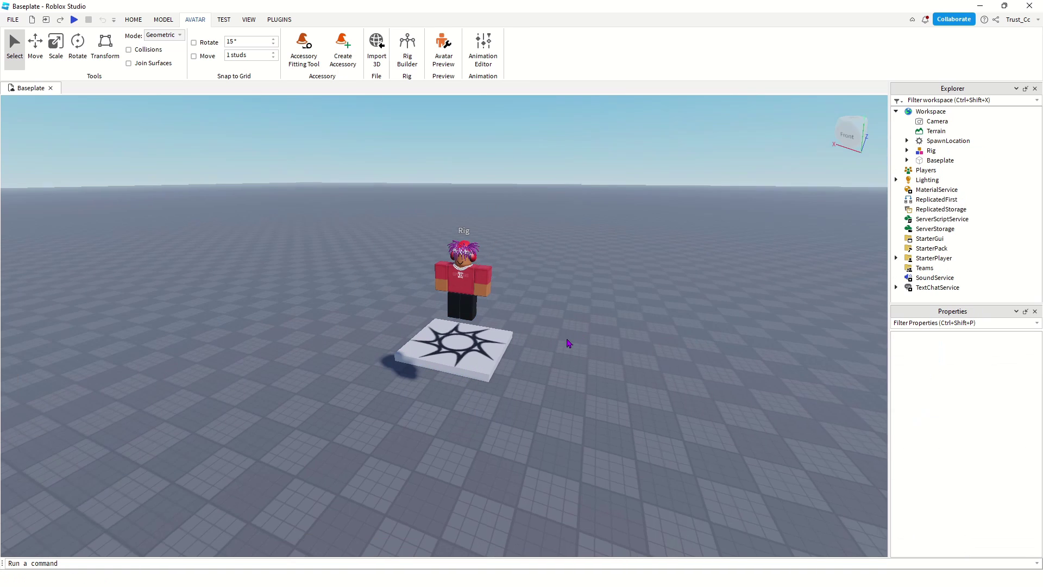
Remove the SpawnLocation from beneath the generated rig
left_click(531, 340)
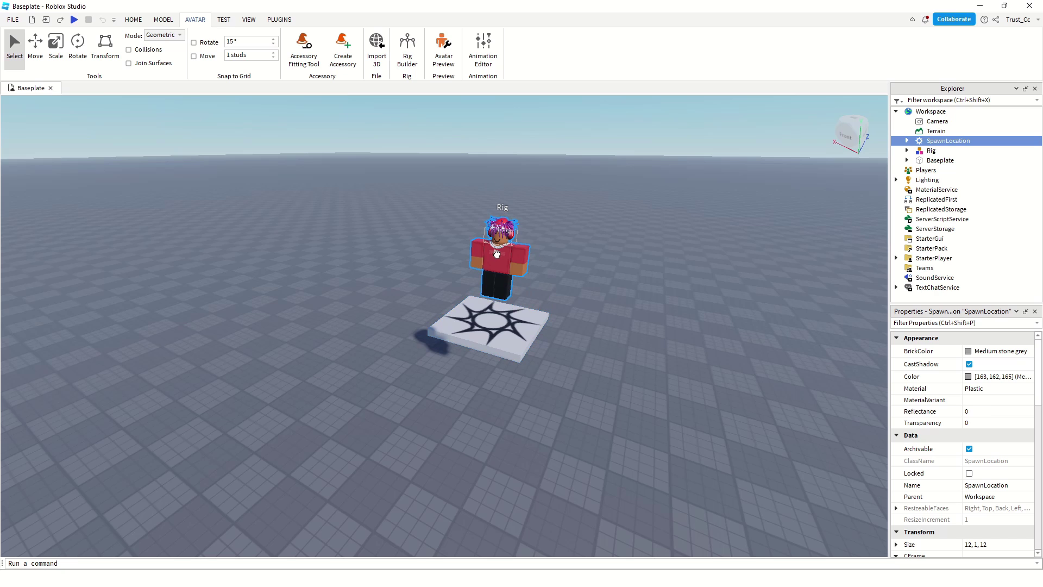
left_click(524, 274)
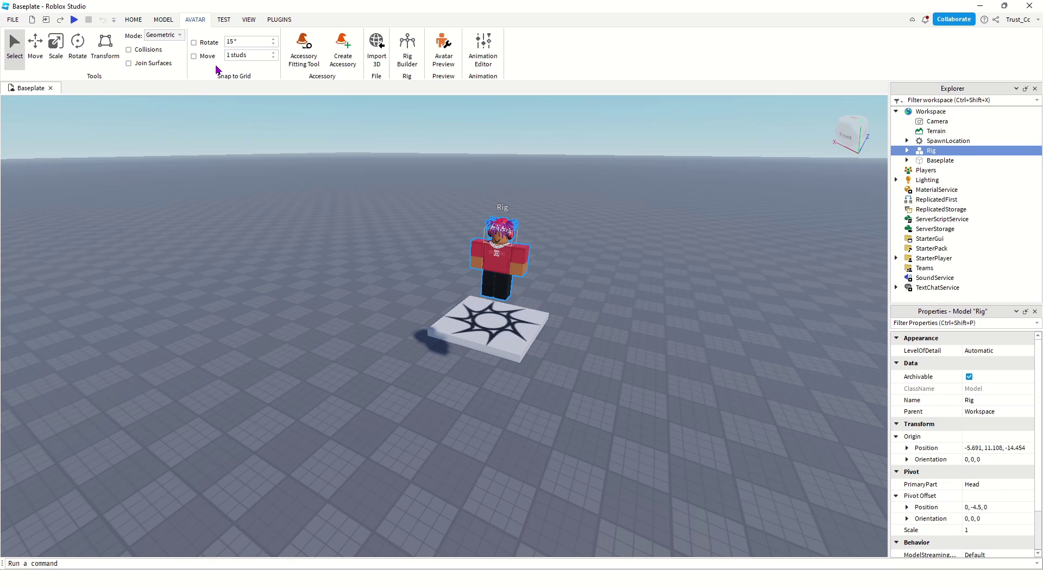
left_click(279, 19)
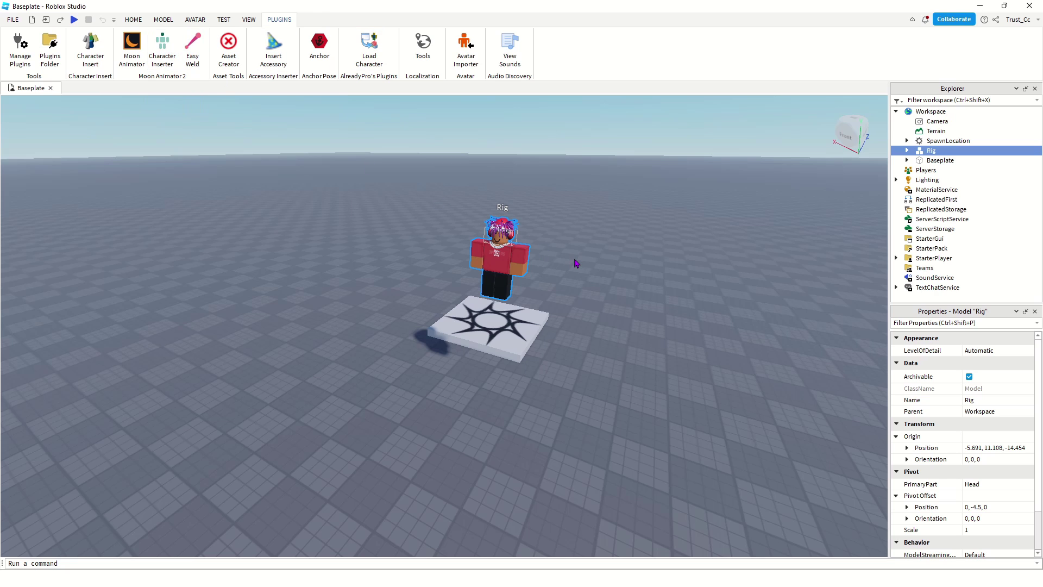
left_click(480, 342)
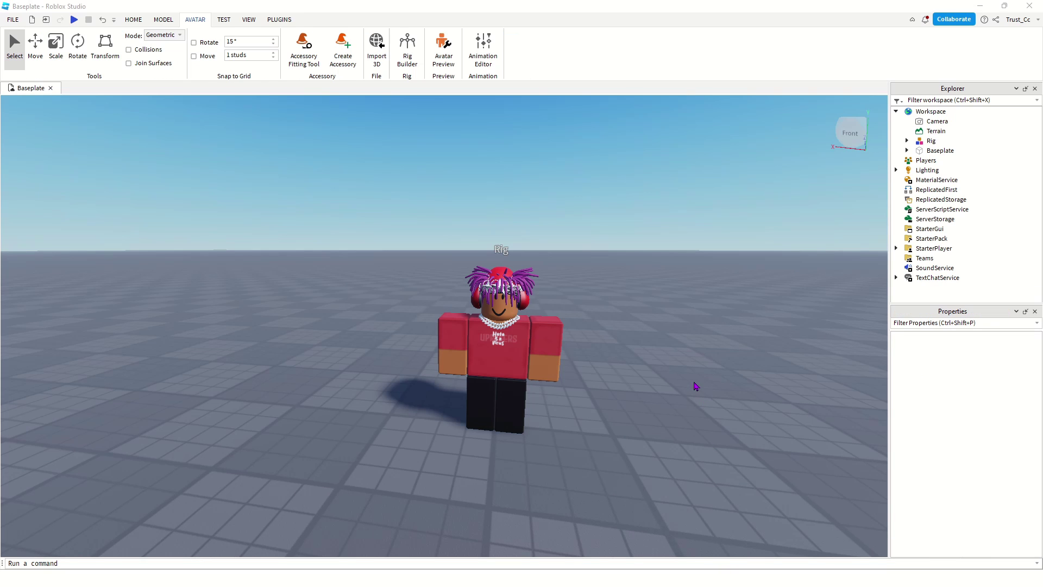
left_click(930, 140)
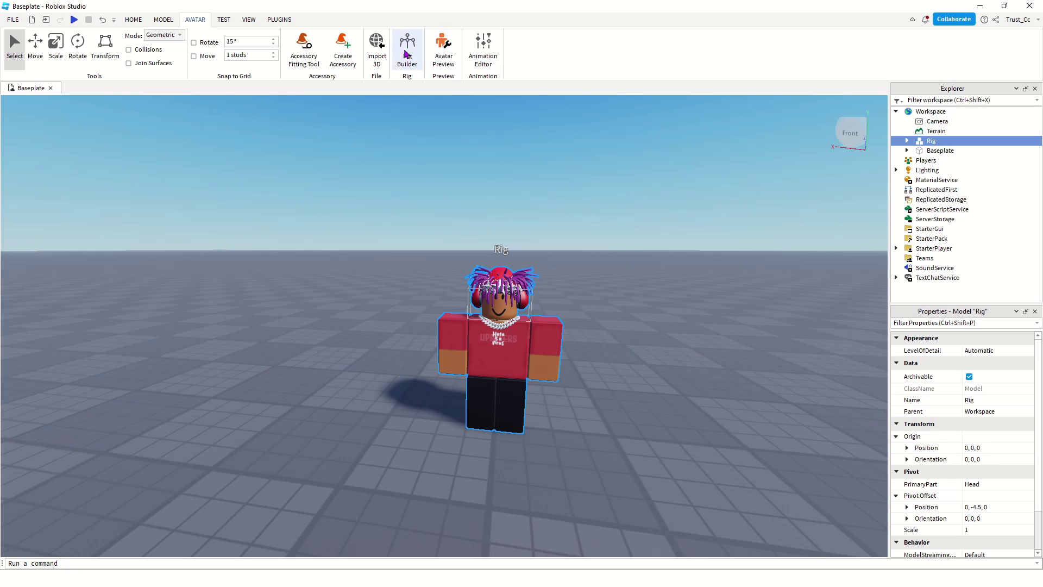
left_click(640, 370)
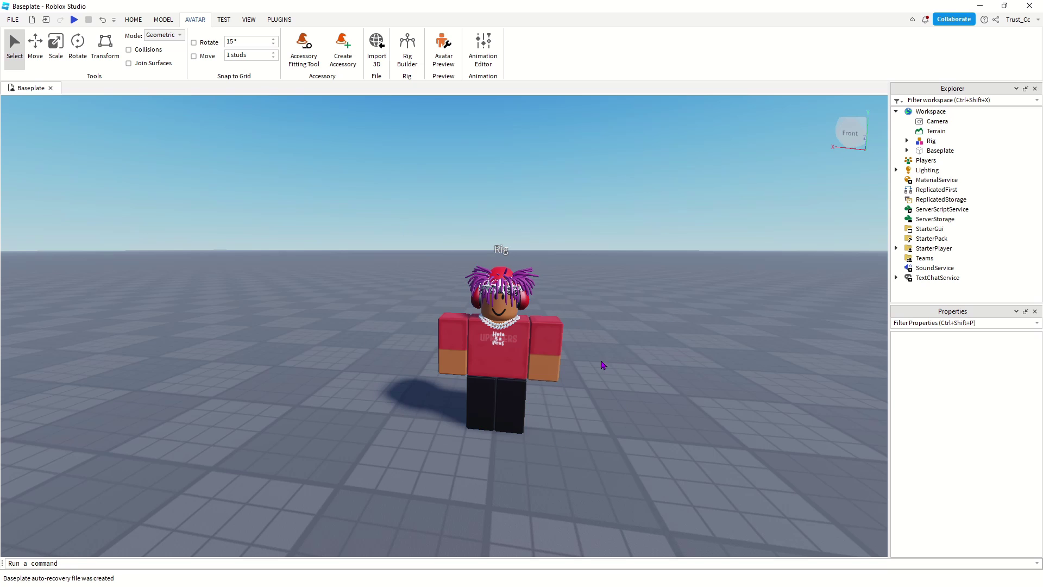
right_click(932, 141)
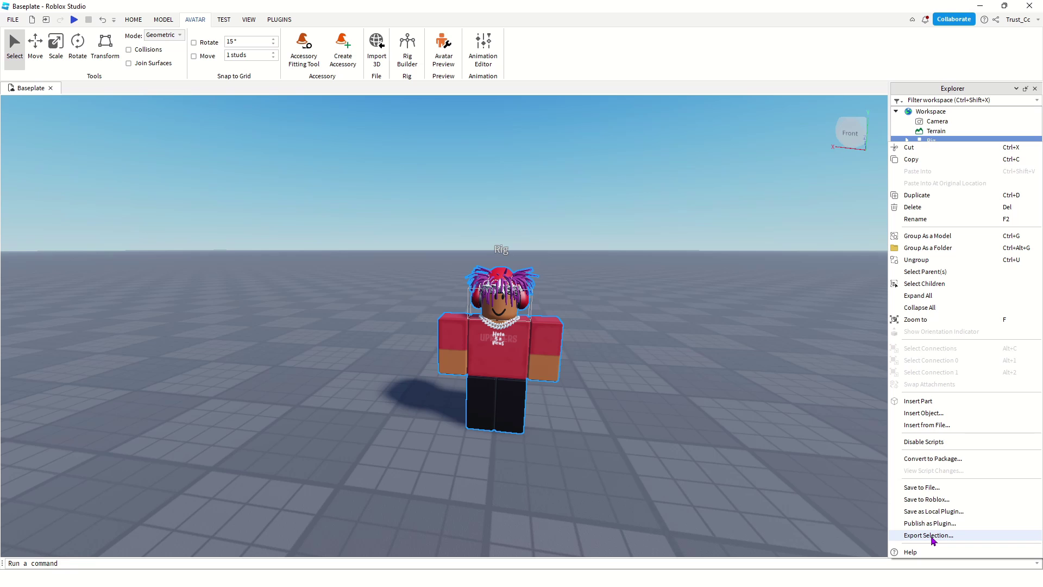
left_click(697, 452)
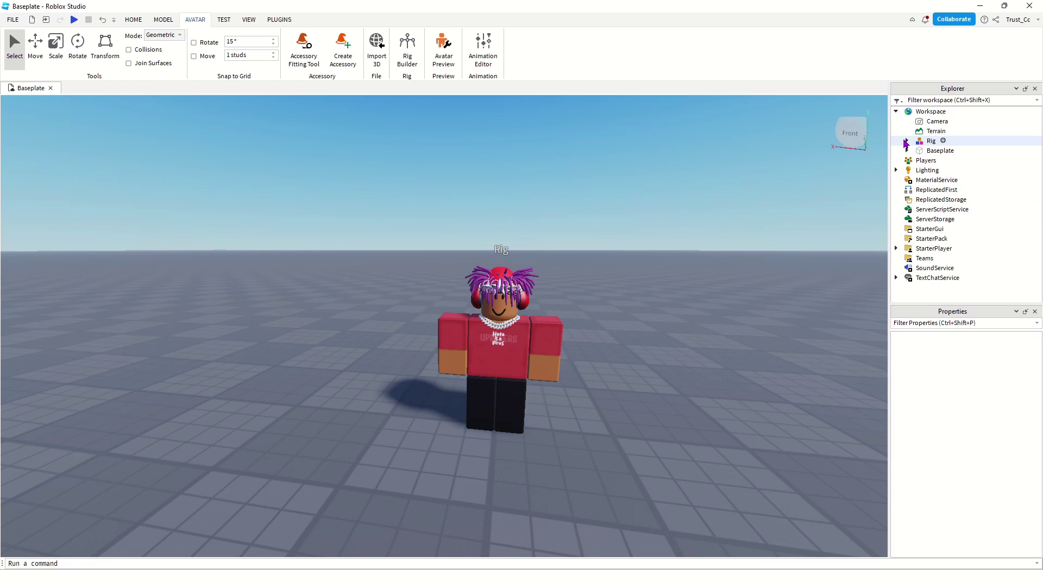
Select the rig's MeshPartAccessory, Meshes/coolbeaniemeshAccessory and Meshes/crownAccessory together and bring up the actions for exporting them
left_click(906, 141)
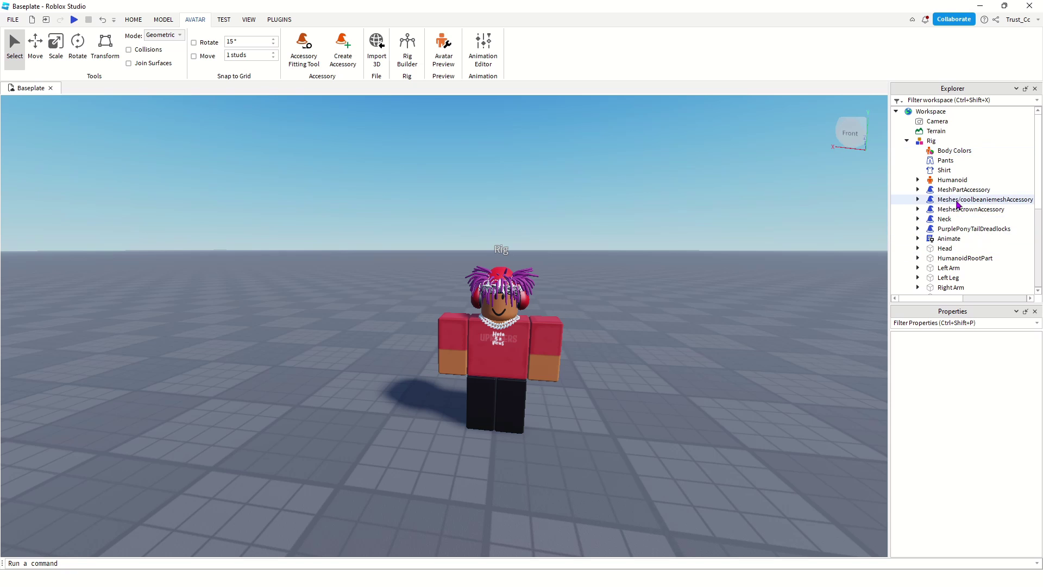
left_click(952, 190)
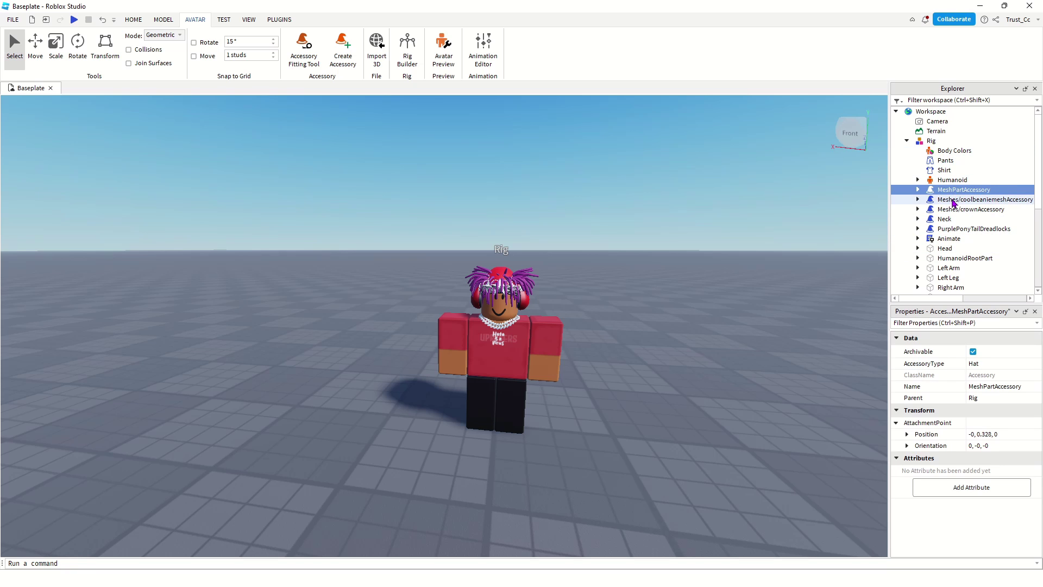
left_click(953, 202, "ctrl")
left_click(955, 210, "ctrl")
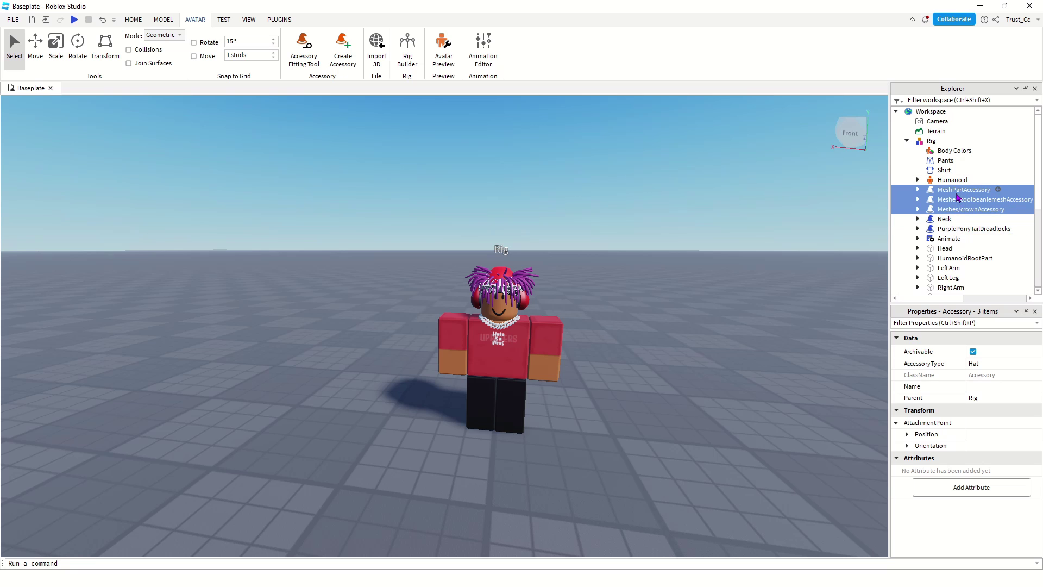
right_click(957, 194)
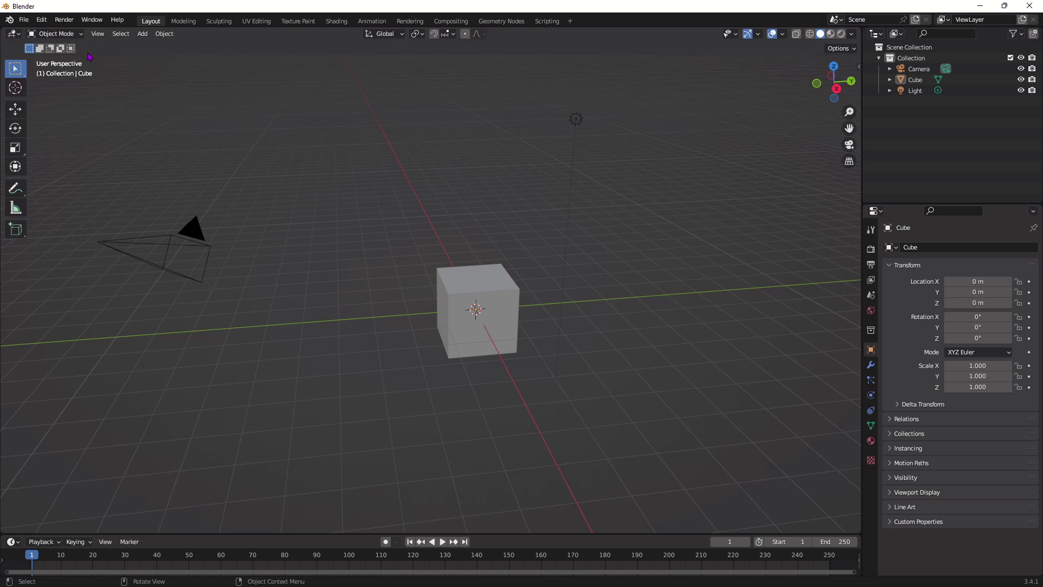
Switch to Blender, install Roblox Starter Rigs V1.1.zip from Downloads as an add-on, and filter the add-ons by "robl"
left_click(41, 20)
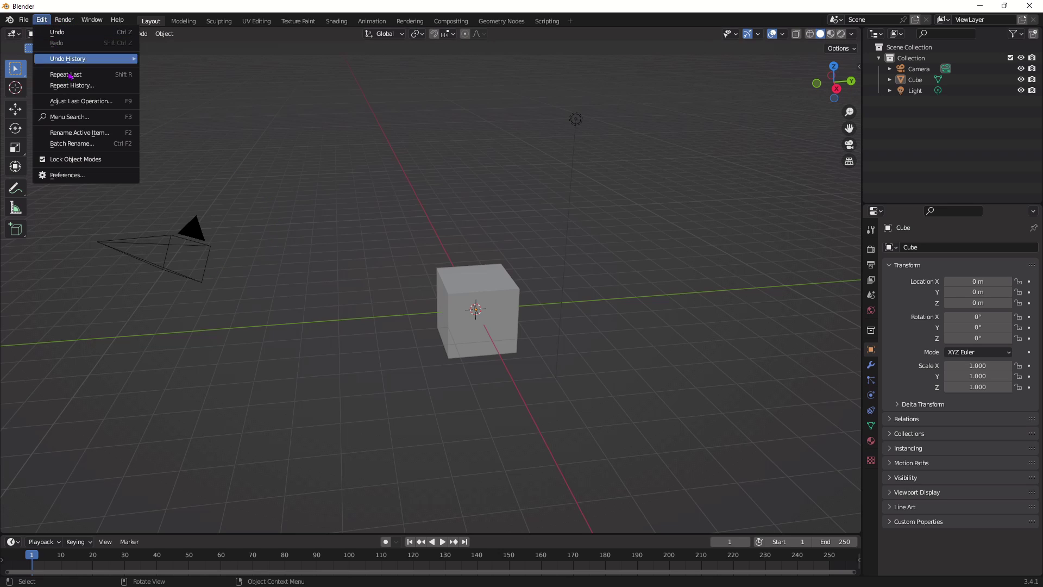
left_click(85, 179)
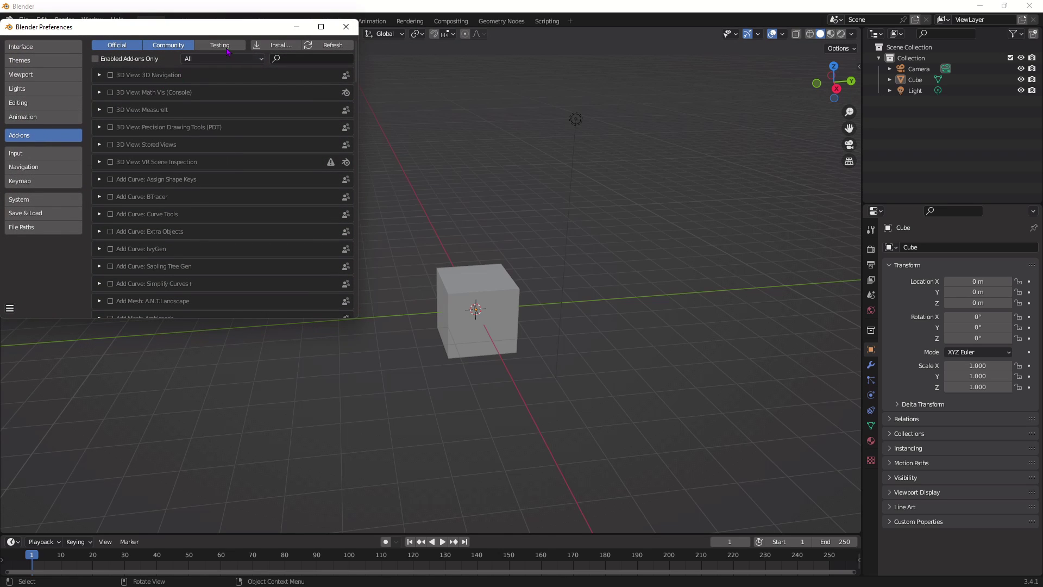
left_click(275, 44)
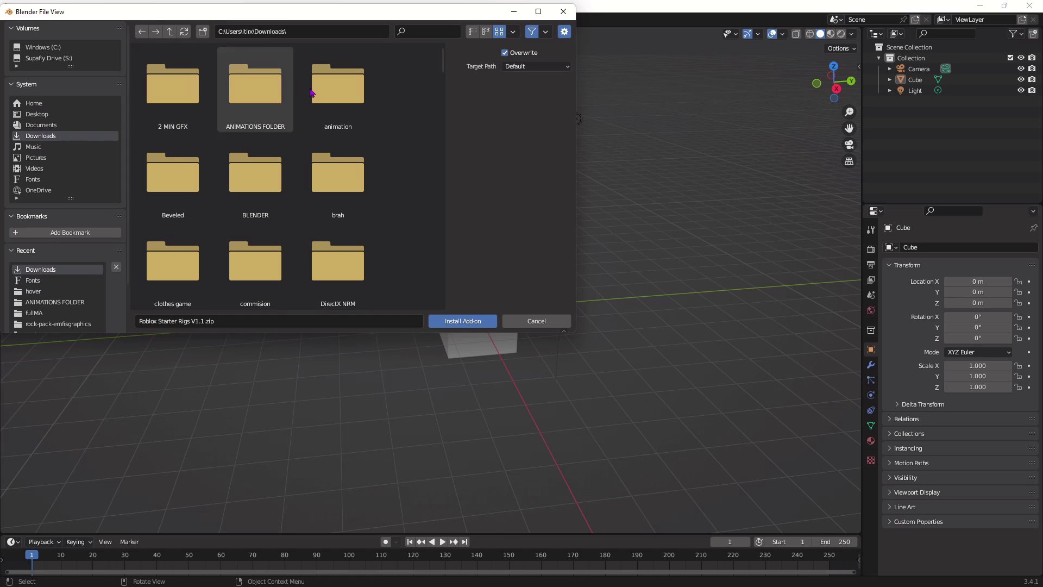
left_click(423, 30)
type("roblo")
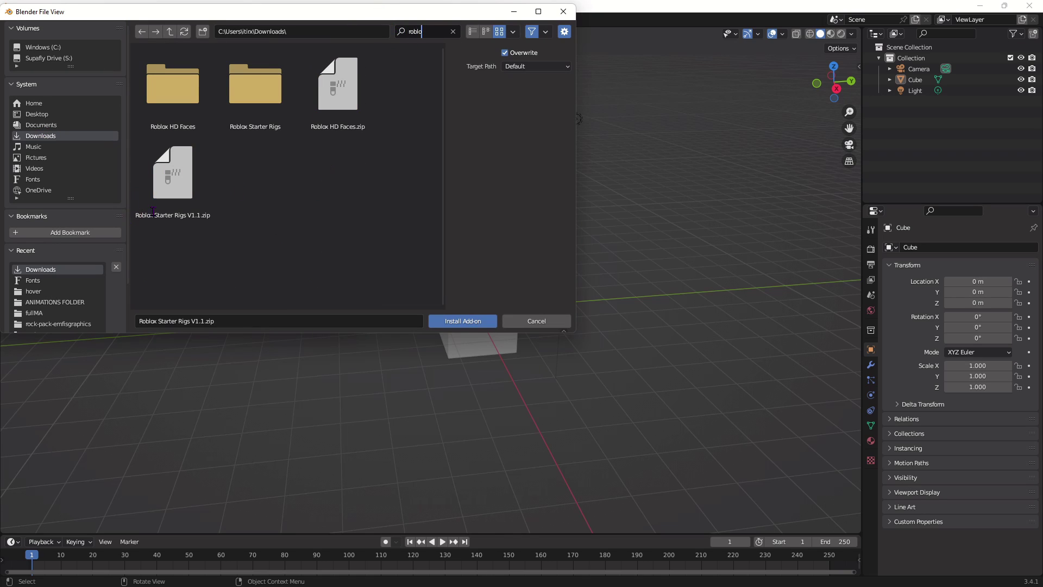
left_click(177, 179)
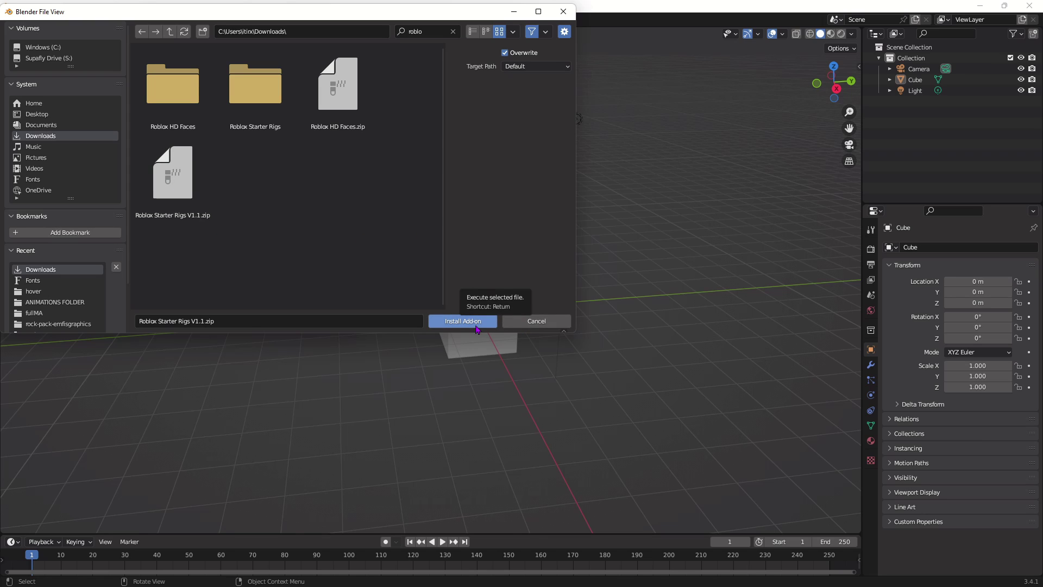
left_click(477, 323)
left_click(321, 58)
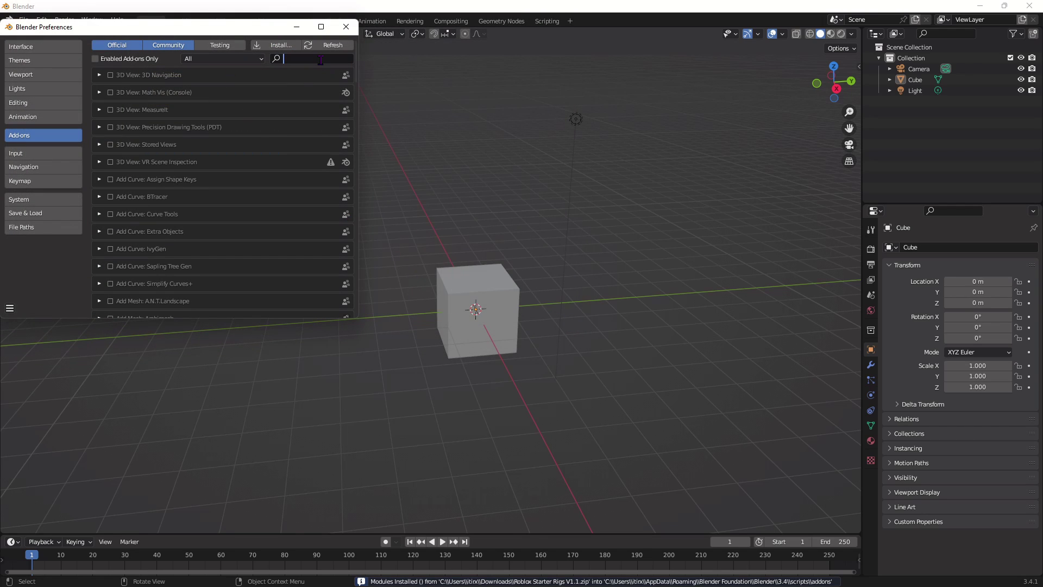
type("robl")
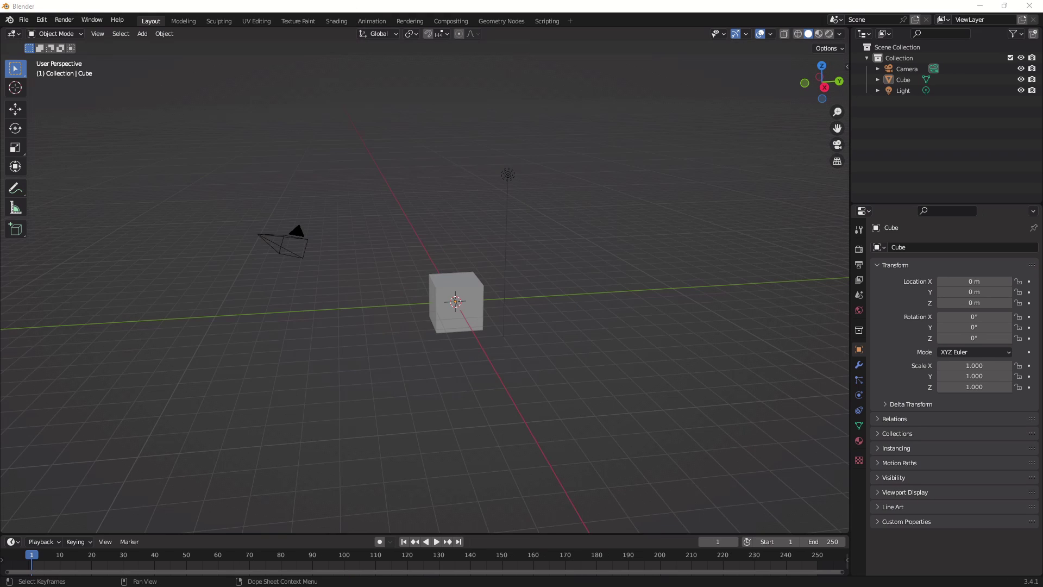
Delete the default camera, cube and light from the scene
left_click_drag(583, 351, 190, 107)
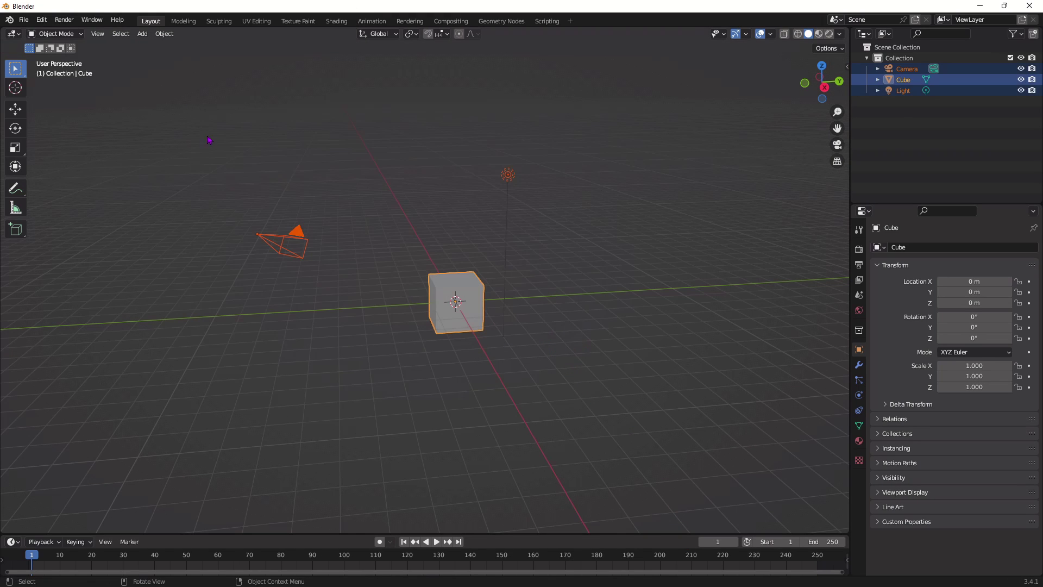
right_click(457, 280)
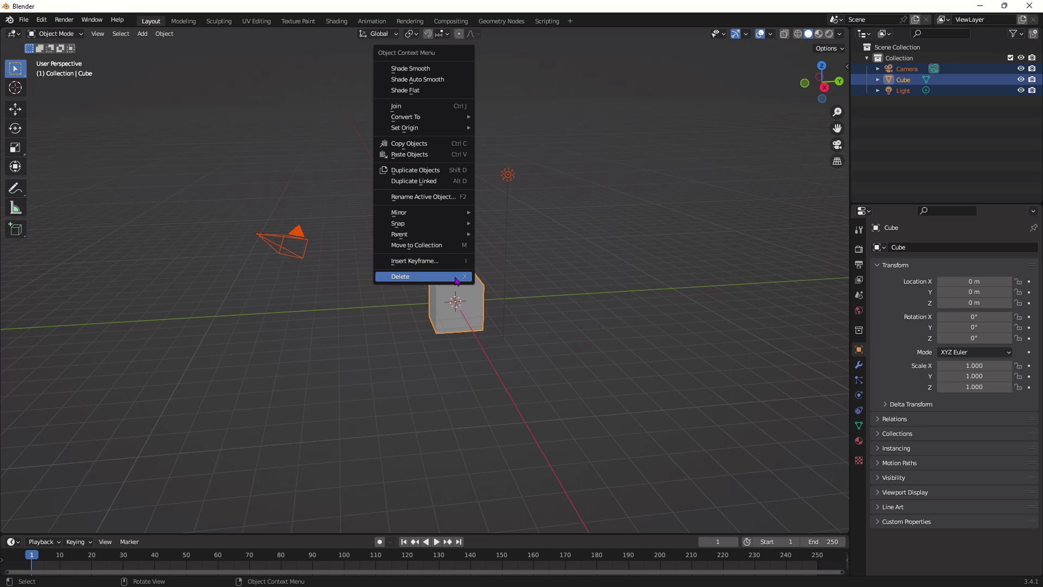
left_click(457, 278)
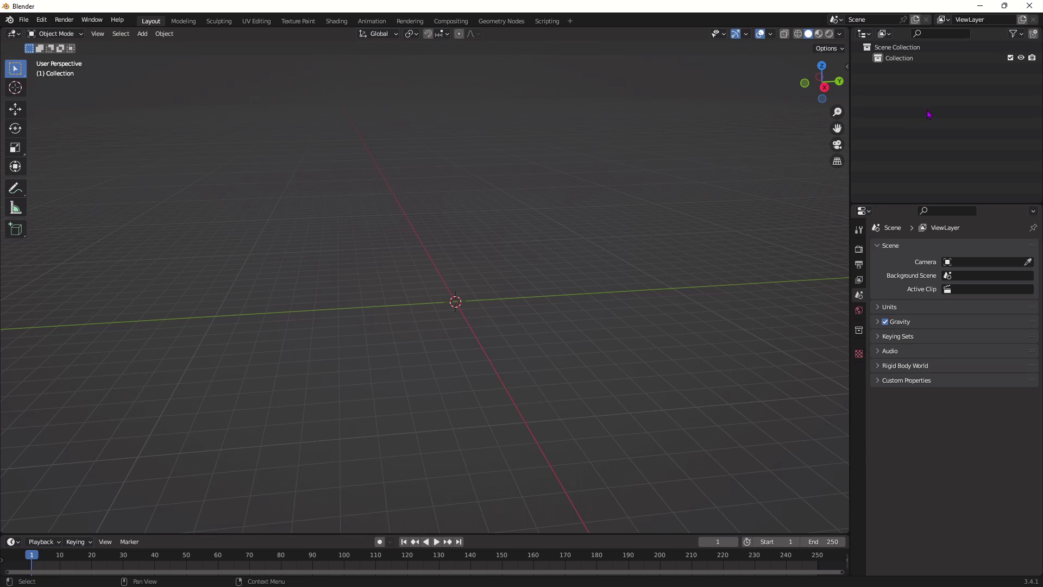
Add the Starter Blocky Rig to the scene from the Starter Rigs add-on
left_click(847, 64)
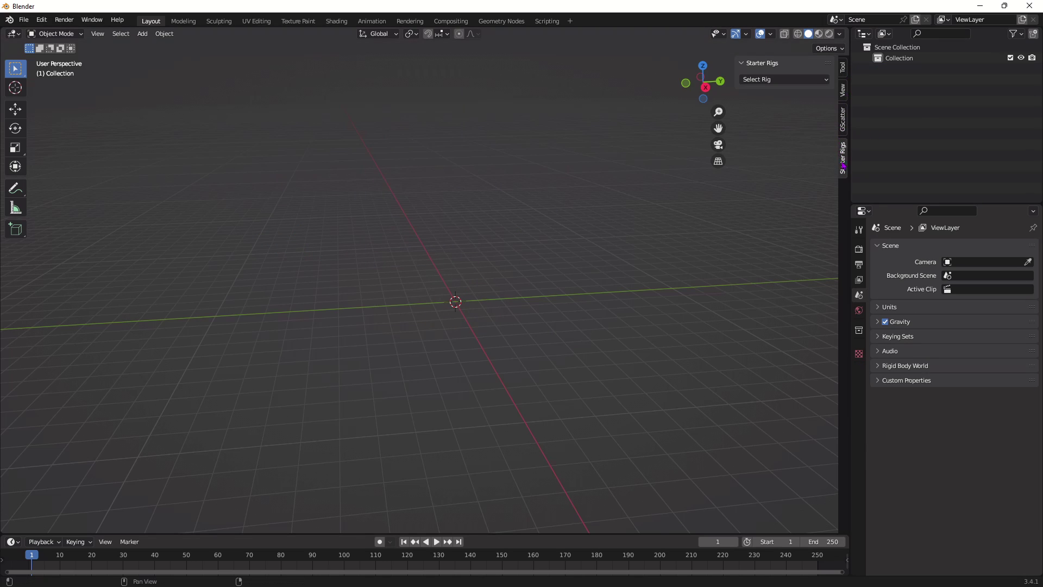
left_click(788, 80)
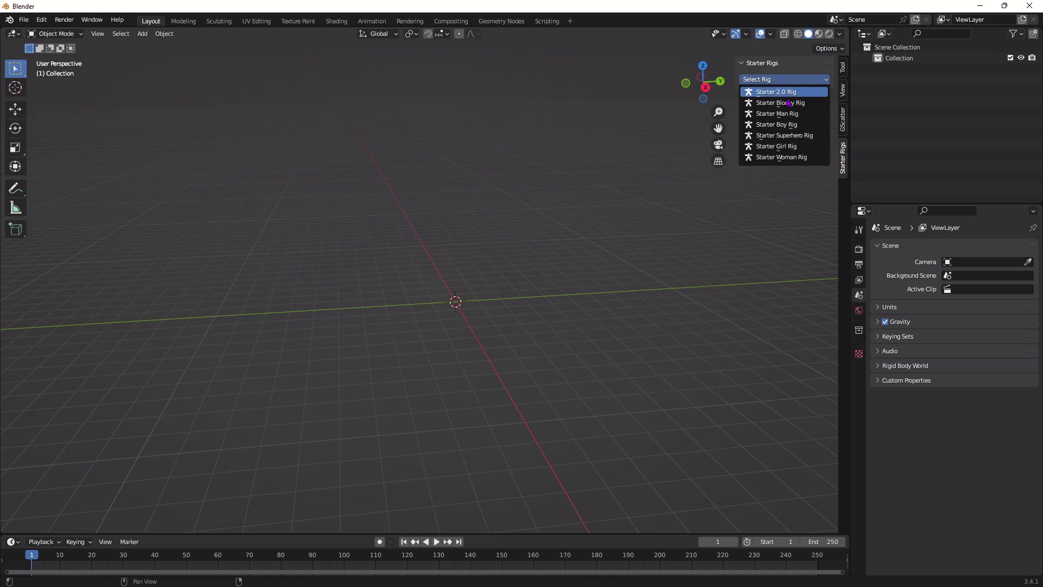
left_click(778, 79)
left_click(772, 116)
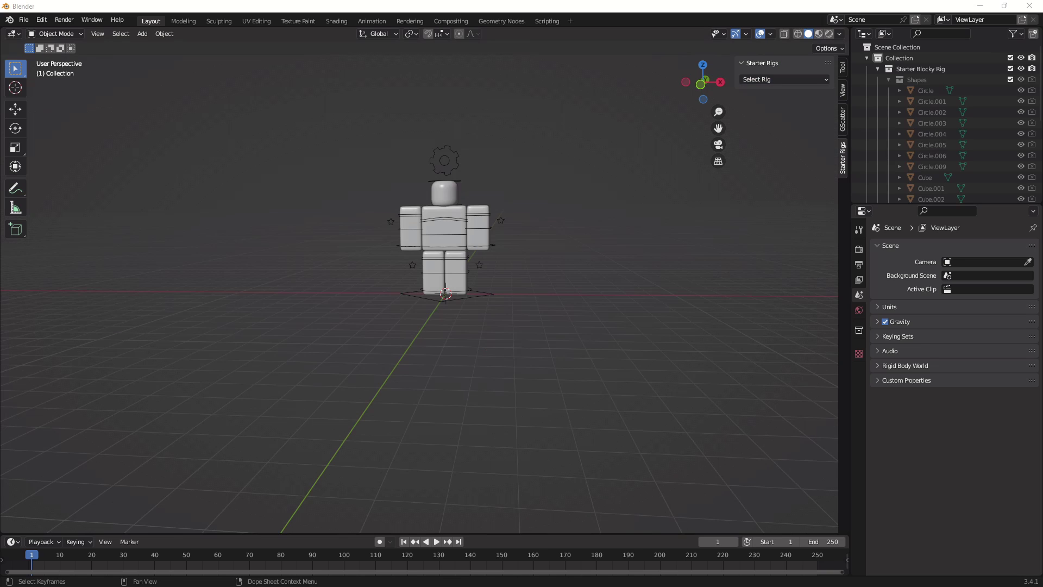
Import the cc ACC accessories model in Wavefront (.obj) format onto the blocky rig
middle_click_drag(661, 344, 482, 345)
left_click(24, 19)
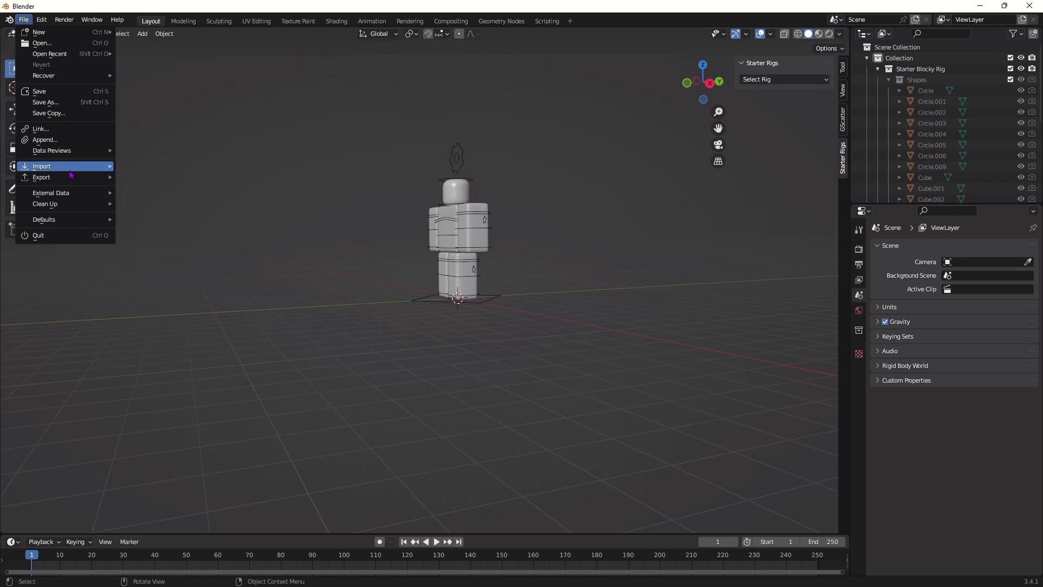
mouse_move(82, 166)
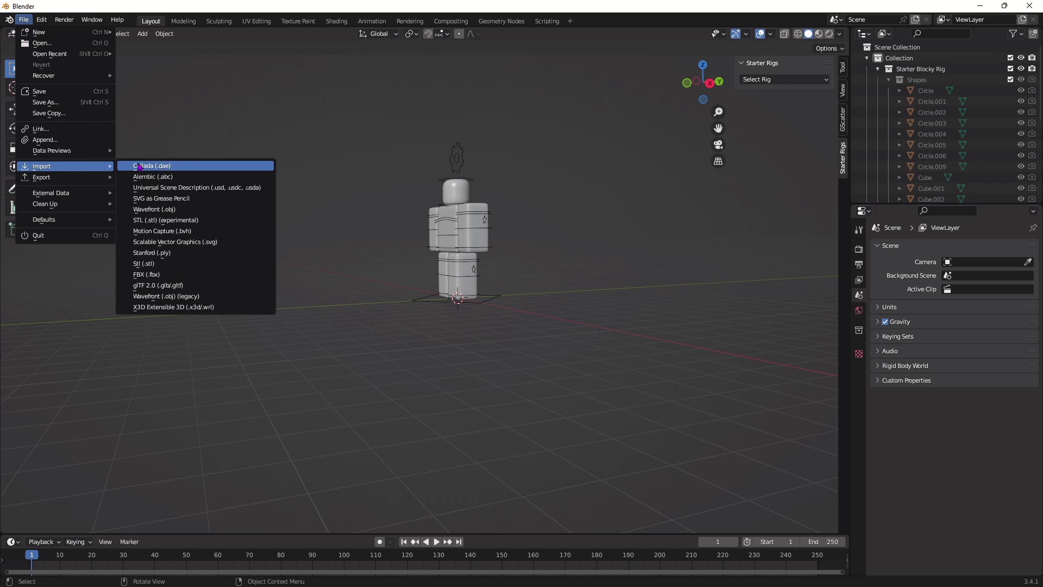
left_click(154, 209)
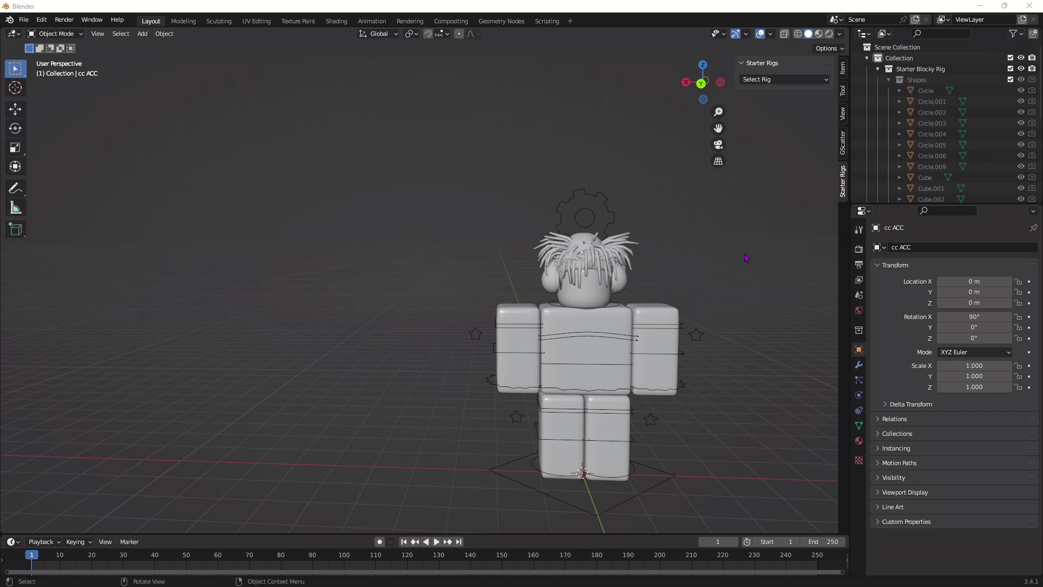
middle_click_drag(759, 248, 731, 226)
middle_click_drag(572, 261, 734, 234)
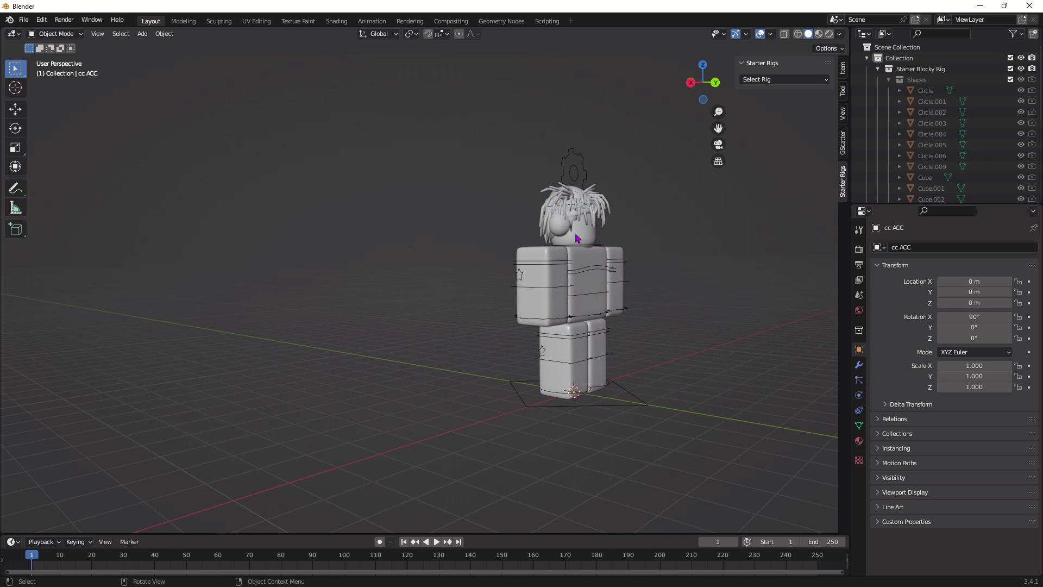
middle_click_drag(577, 237, 647, 218)
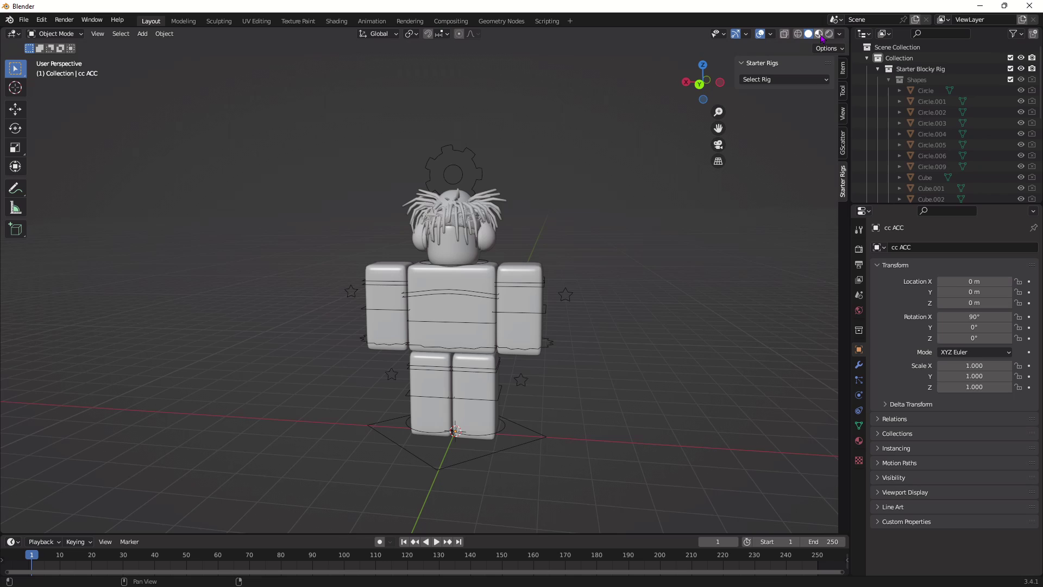
Switch the viewport to Material Preview shading and inspect the imported accessories on the rig's head
left_click(819, 34)
mouse_move(680, 174)
middle_mouse_down()
mouse_move(645, 177)
mouse_move(673, 175)
mouse_move(675, 198)
mouse_move(622, 210)
middle_mouse_up()
scroll(675, 190, "up", 3)
scroll(629, 202, "up", 5)
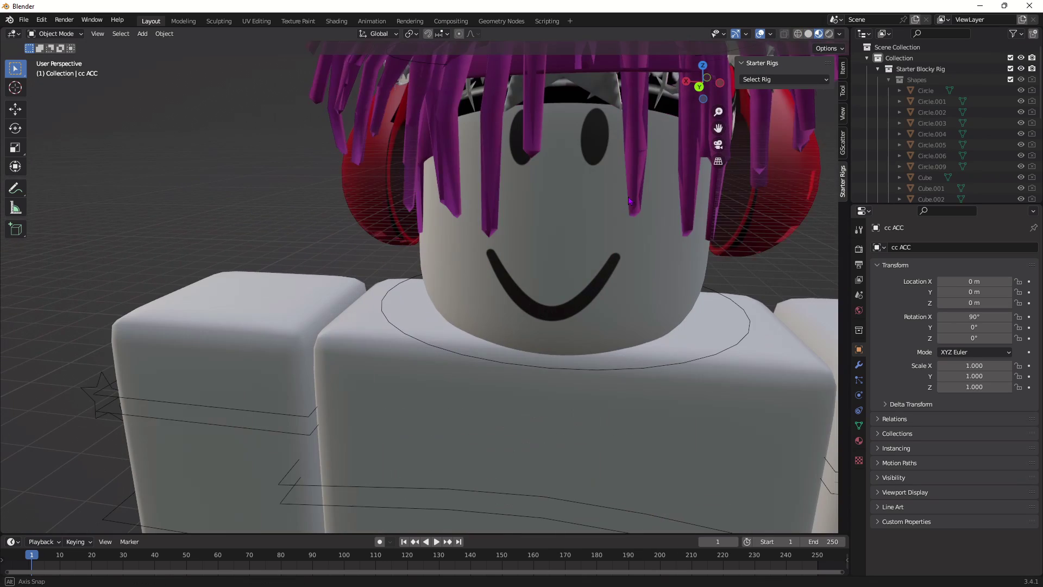
scroll(630, 202, "down", 2)
scroll(617, 209, "down", 5)
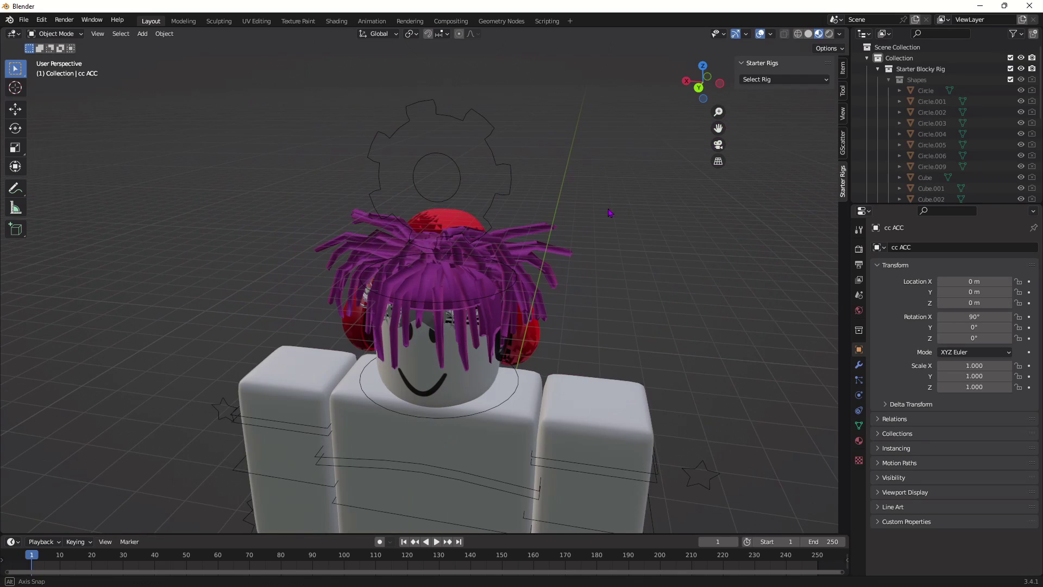
middle_click_drag(610, 213, 552, 186)
Set the blend mode of the cc ACC accessories' Handle1Mtl material to Alpha Clip
left_click(511, 171)
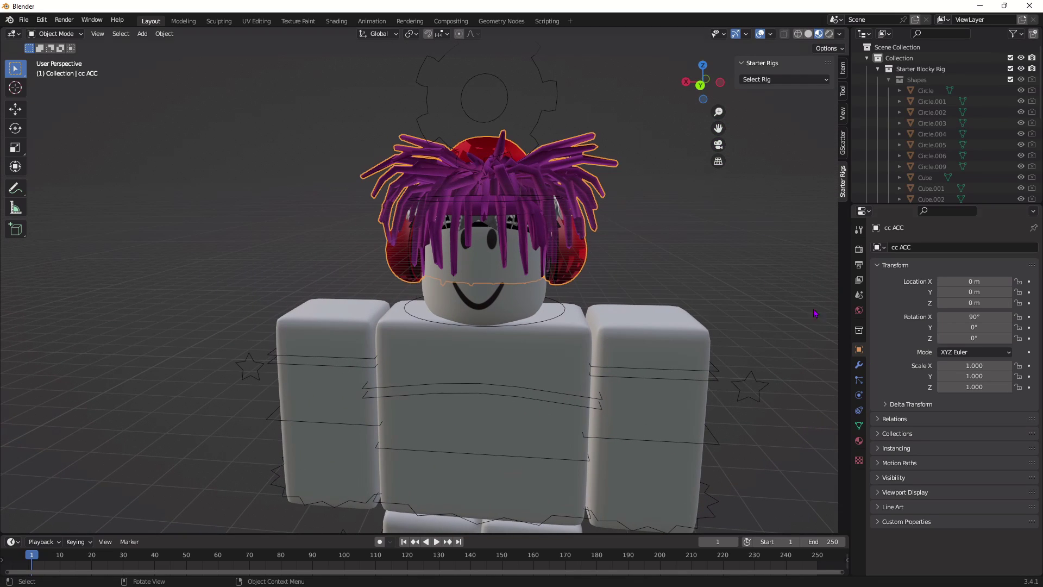
left_click(860, 442)
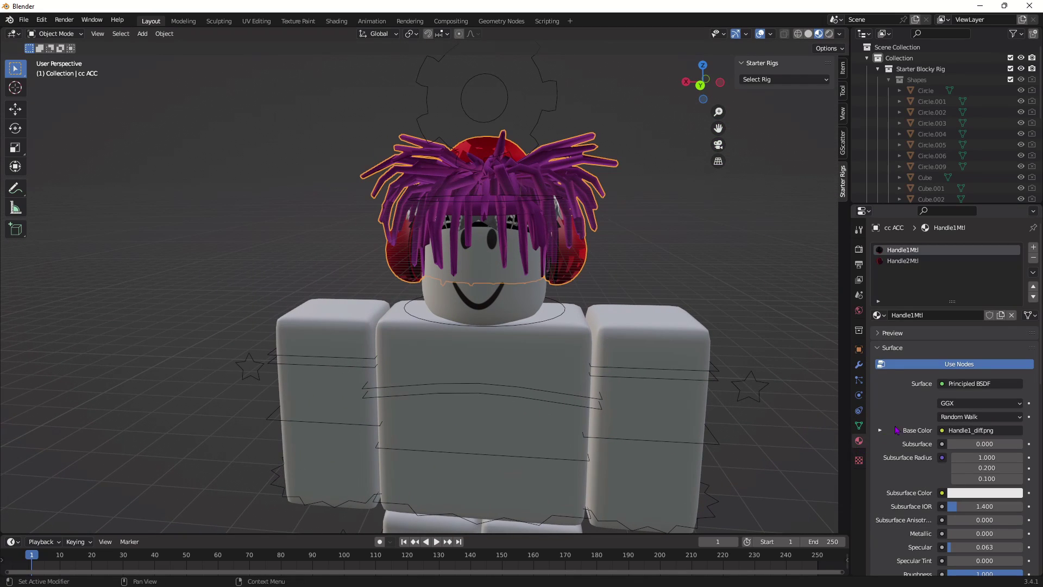
scroll(961, 389, "down", 10)
scroll(961, 390, "down", 5)
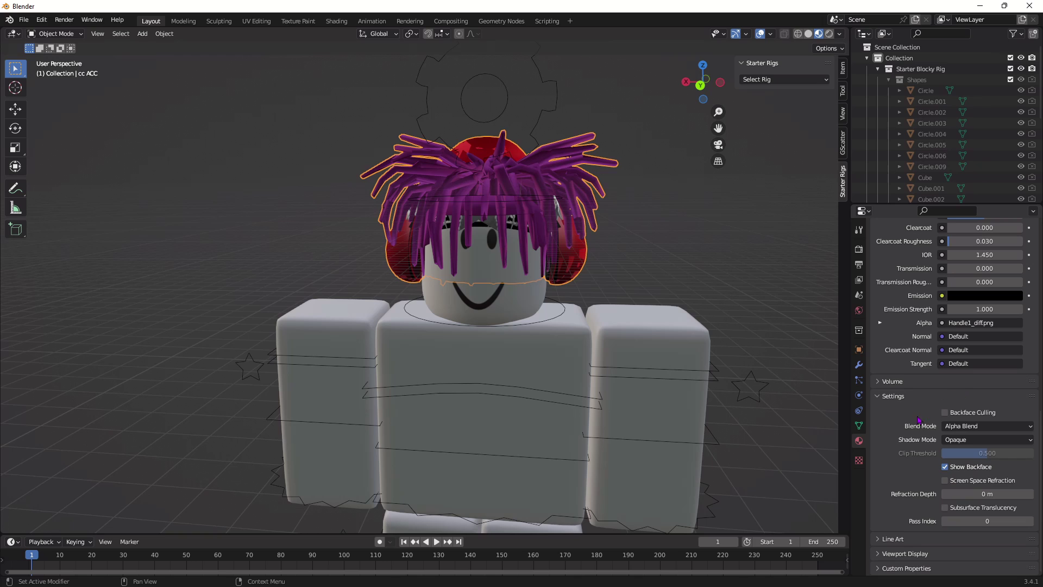
left_click(965, 426)
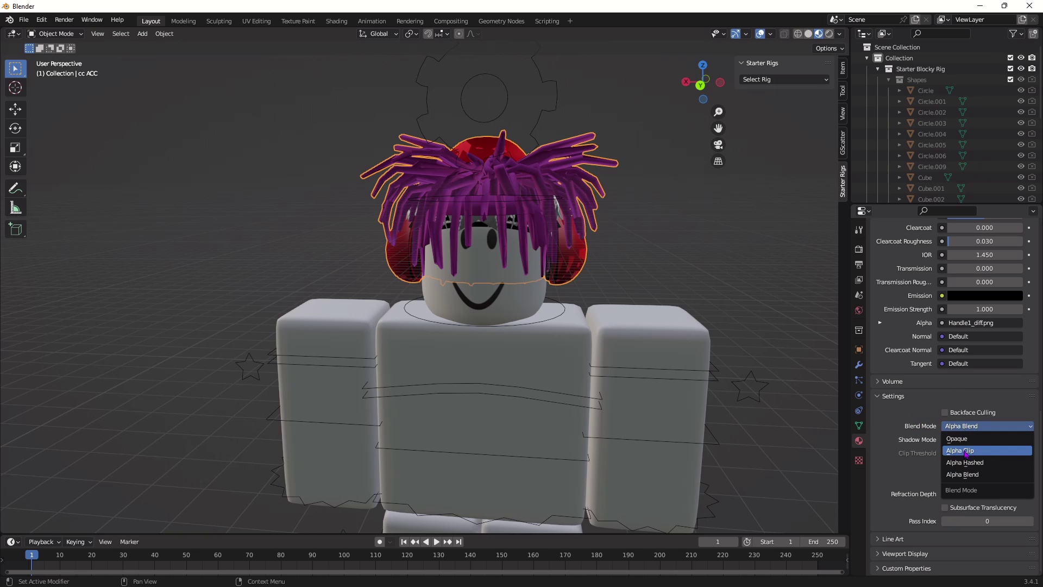
left_click(972, 452)
scroll(944, 396, "up", 15)
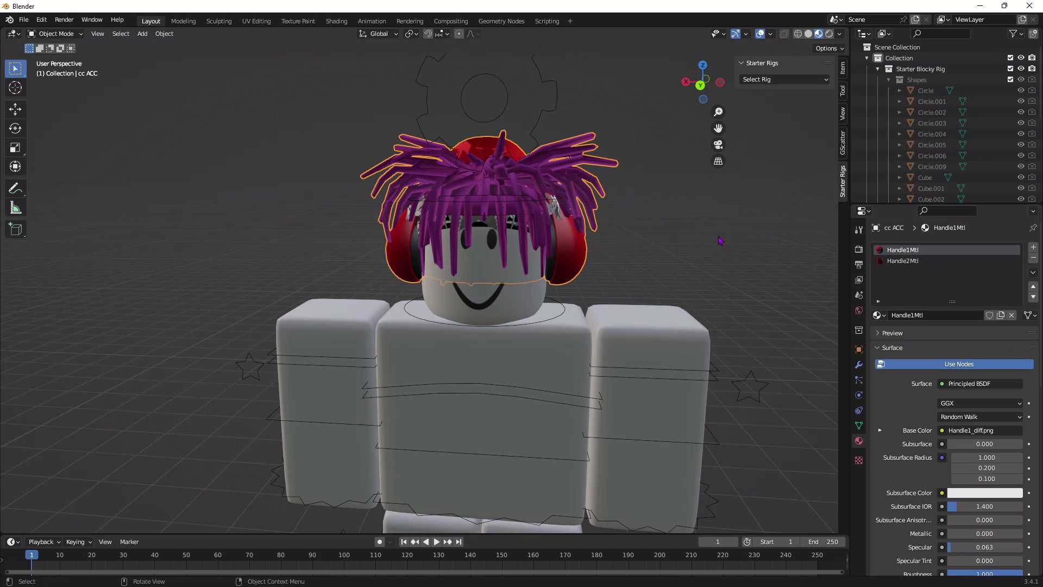
Set the blend mode of the accessories' Handle2Mtl material to Alpha Clip and deselect the accessories
middle_click_drag(723, 240, 718, 240)
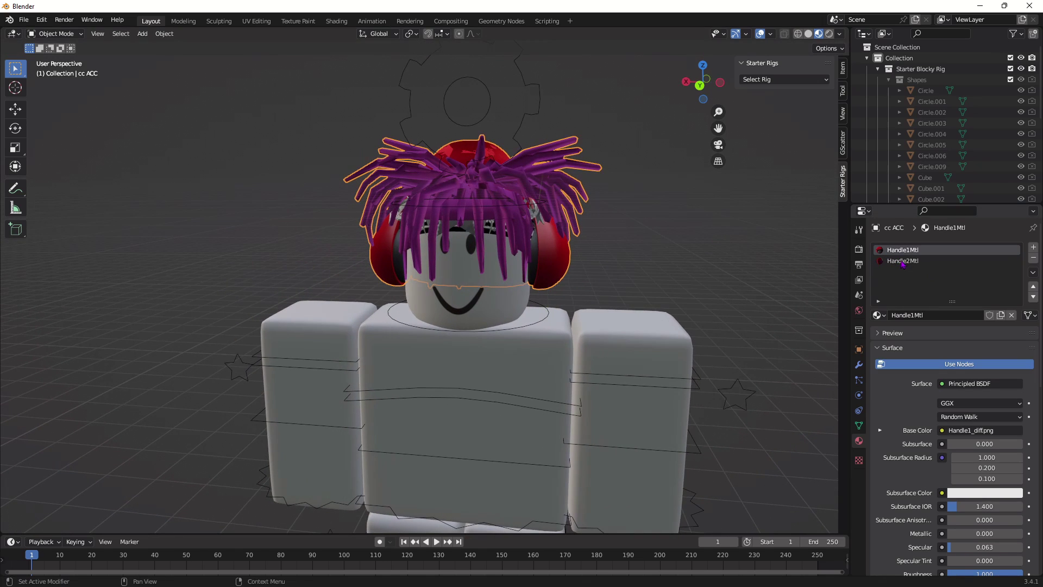
left_click(903, 262)
scroll(916, 267, "down", 15)
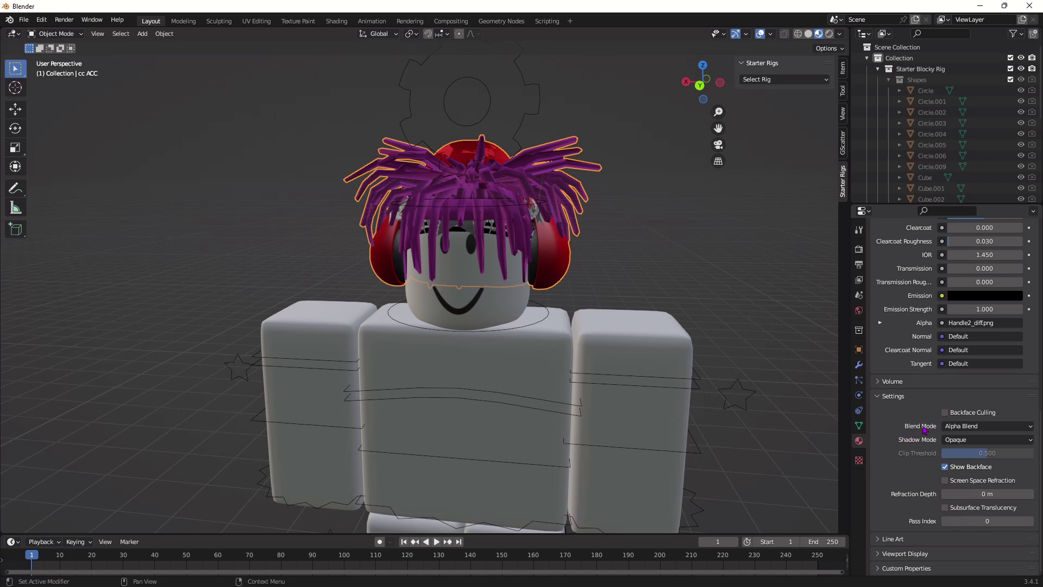
left_click(944, 427)
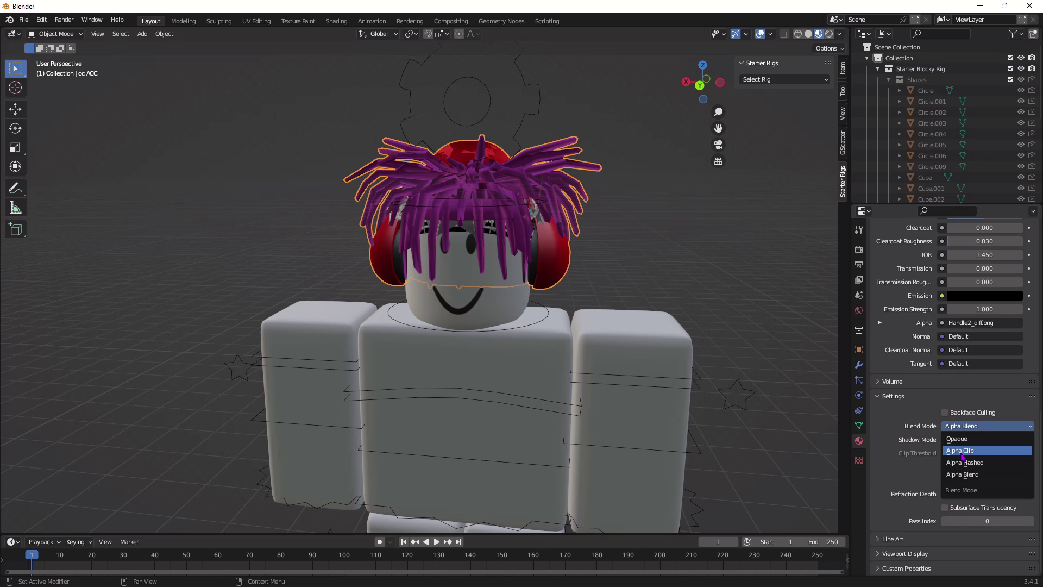
left_click(962, 450)
scroll(535, 349, "down", 3)
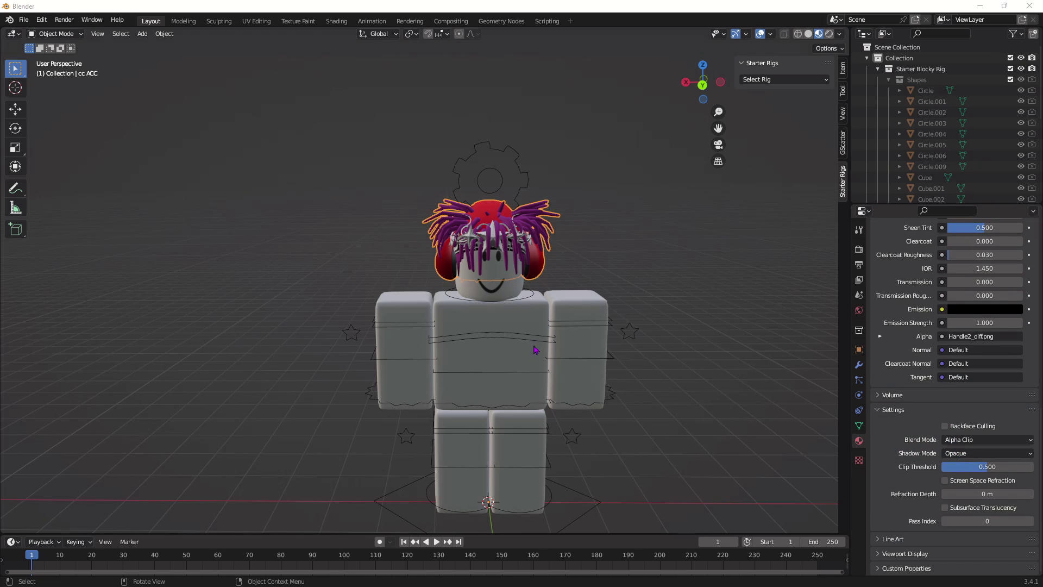
left_click(668, 194)
middle_click_drag(669, 194, 565, 219)
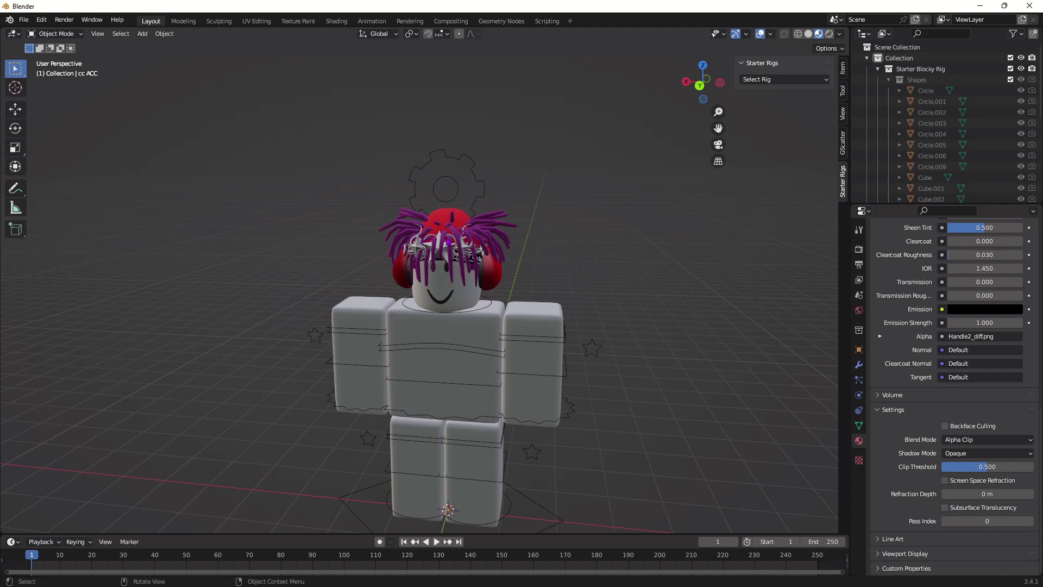
Parent the cc ACC accessories to the Blocky Rig armature with the Bone option
left_click(458, 246)
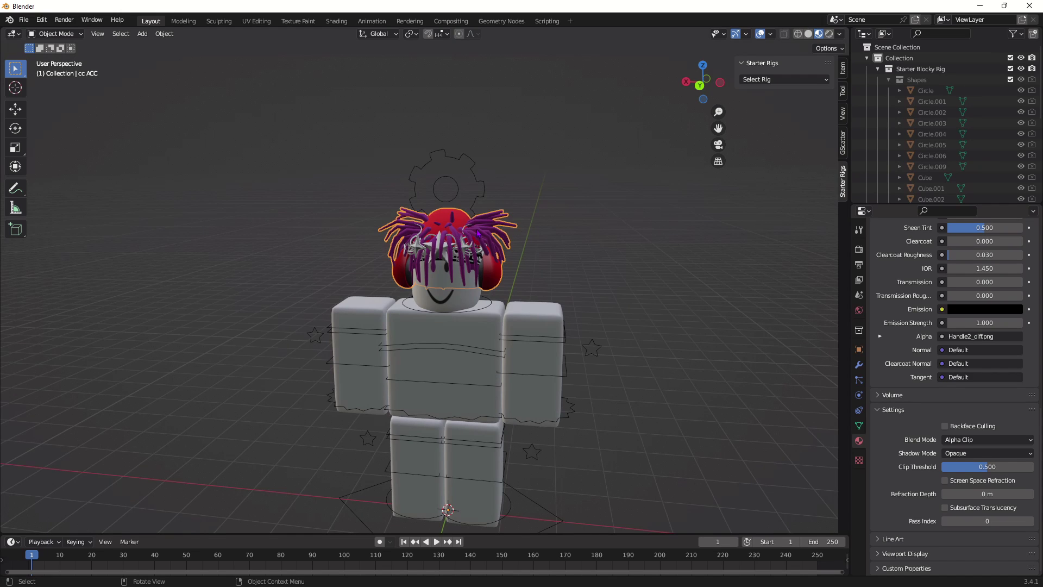
scroll(586, 287, "up", 5)
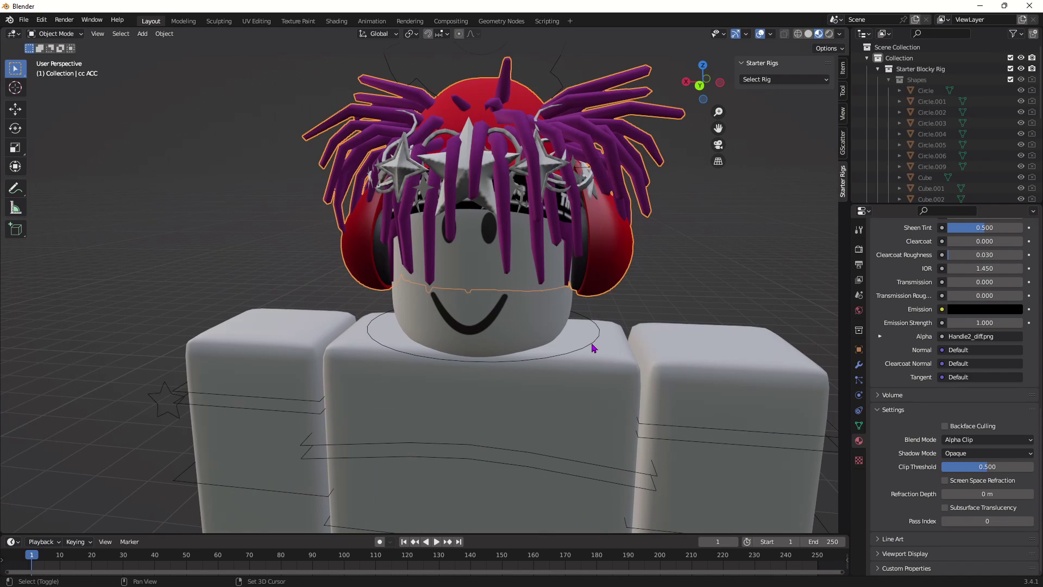
left_click(592, 344, "shift")
scroll(592, 347, "down", 4)
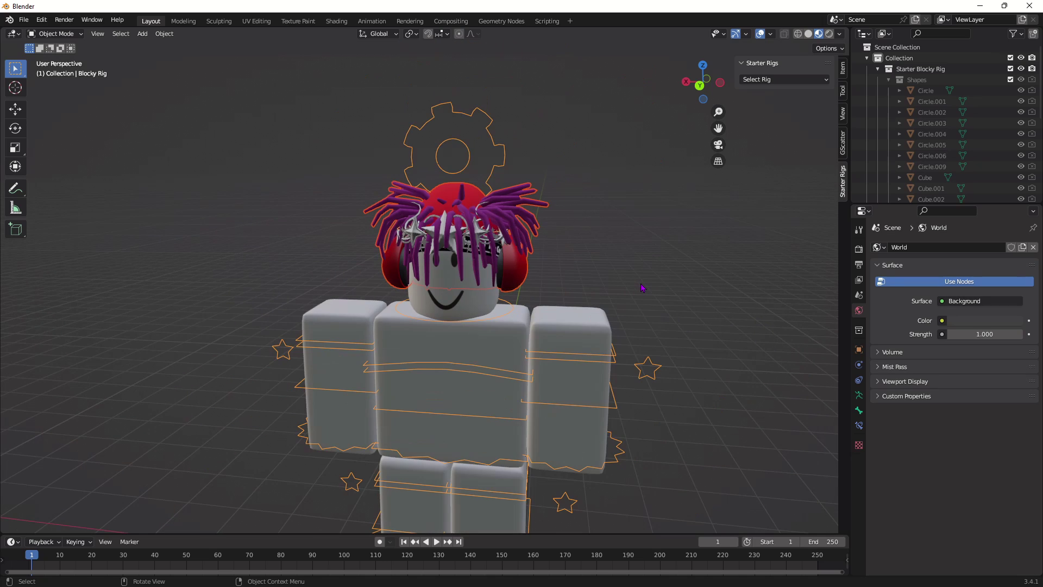
key("ctrl+p")
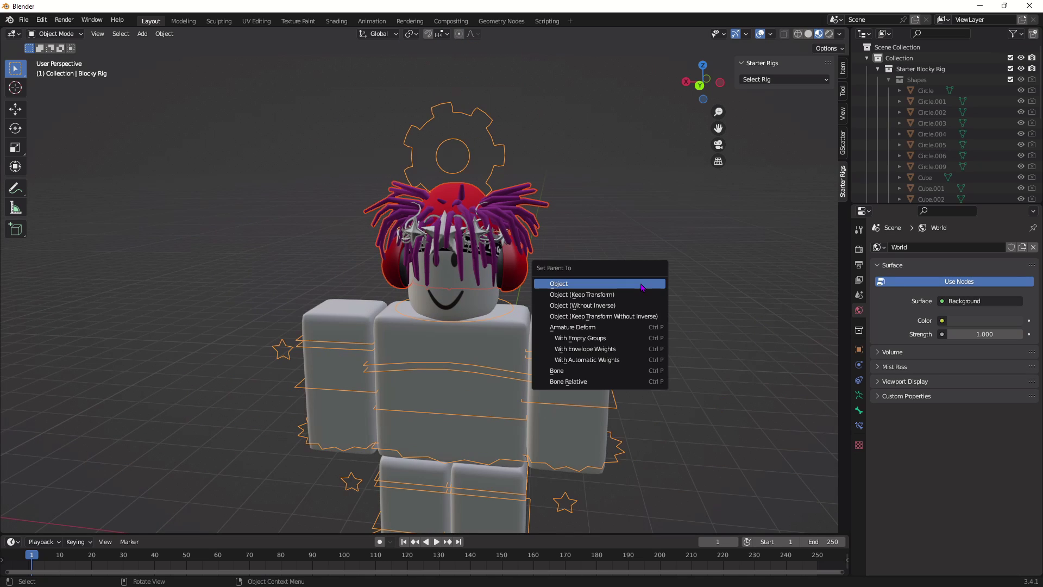
left_click(615, 372)
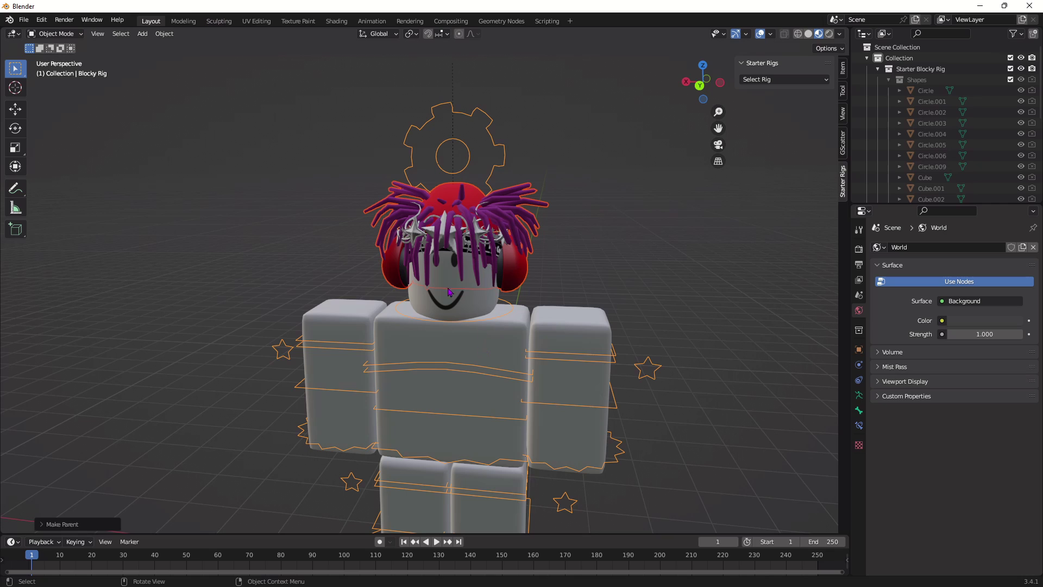
Test the parenting by rotating the upper torso bone in Pose Mode, and undo the rotation
left_click(66, 40)
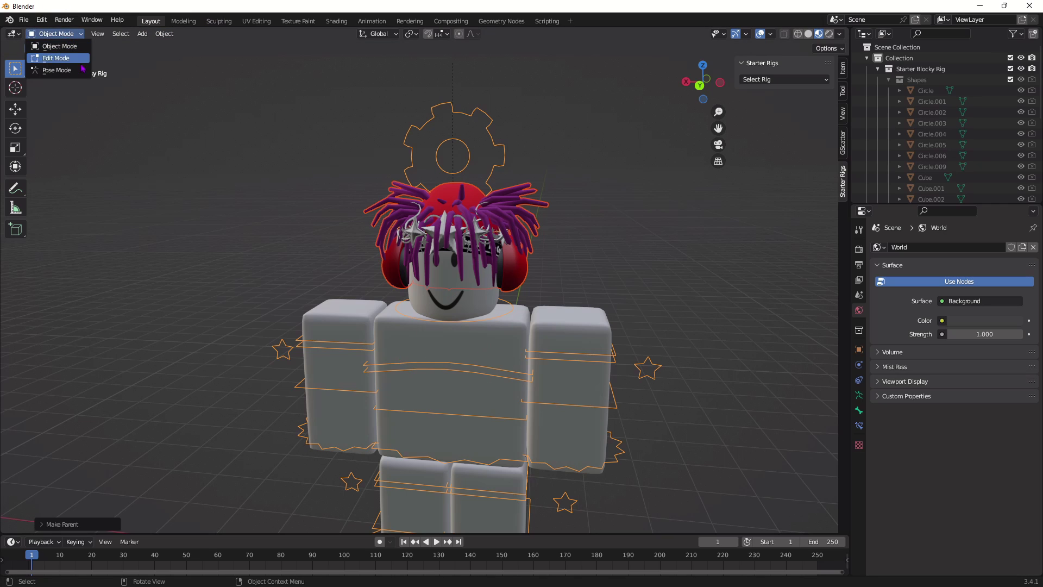
left_click(55, 72)
left_click(461, 370)
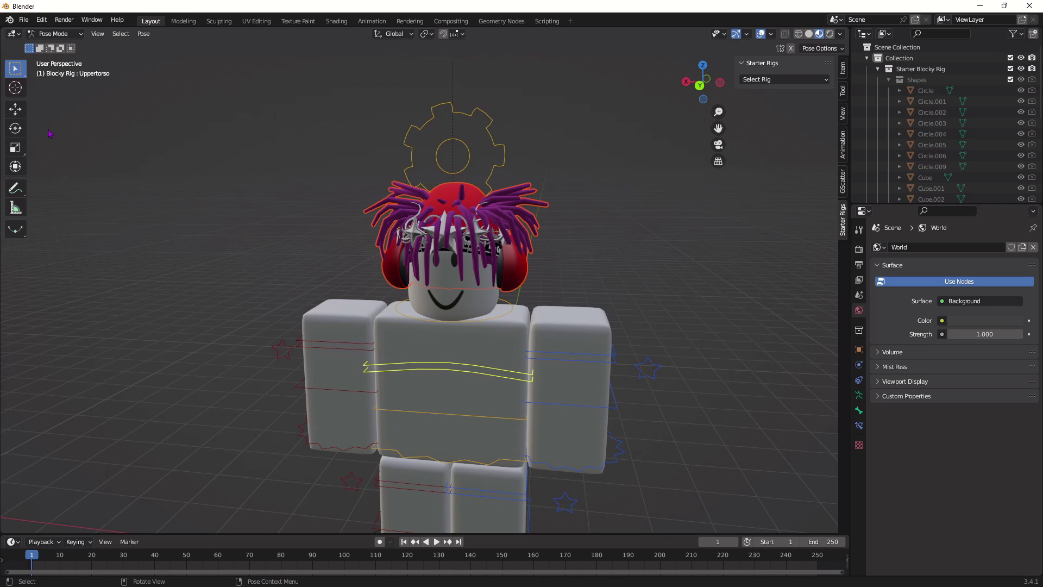
left_click(21, 129)
left_click_drag(484, 352, 506, 370)
key("ctrl+z")
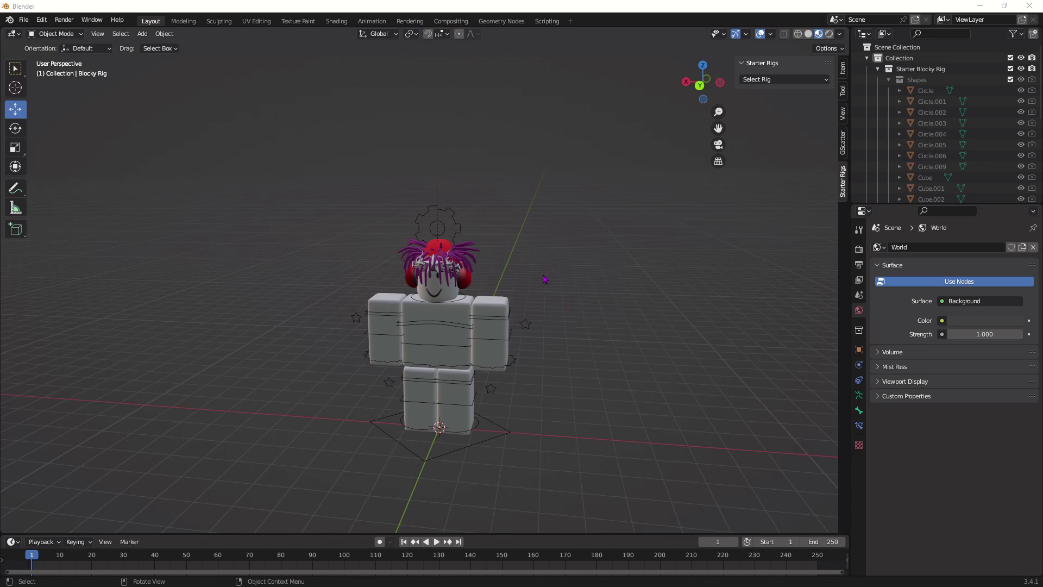
In the Shading workspace, replace the image in the torso material's Main Texture node with Handle2_diff.png
scroll(544, 278, "up", 4)
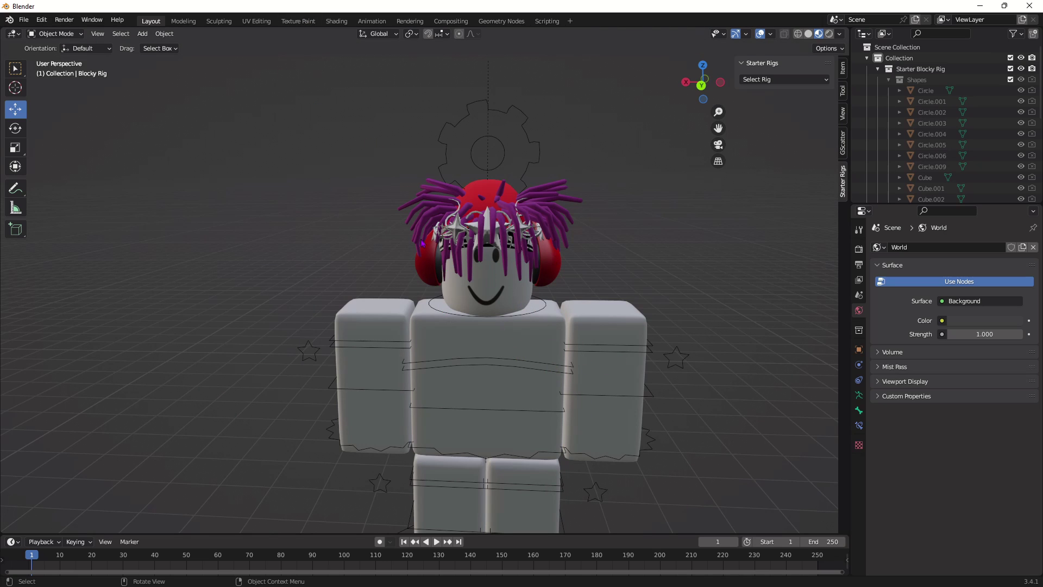
left_click(336, 21)
left_click(489, 154)
middle_click_drag(630, 145, 468, 159)
middle_click_drag(350, 425, 365, 533)
scroll(365, 464, "up", 3)
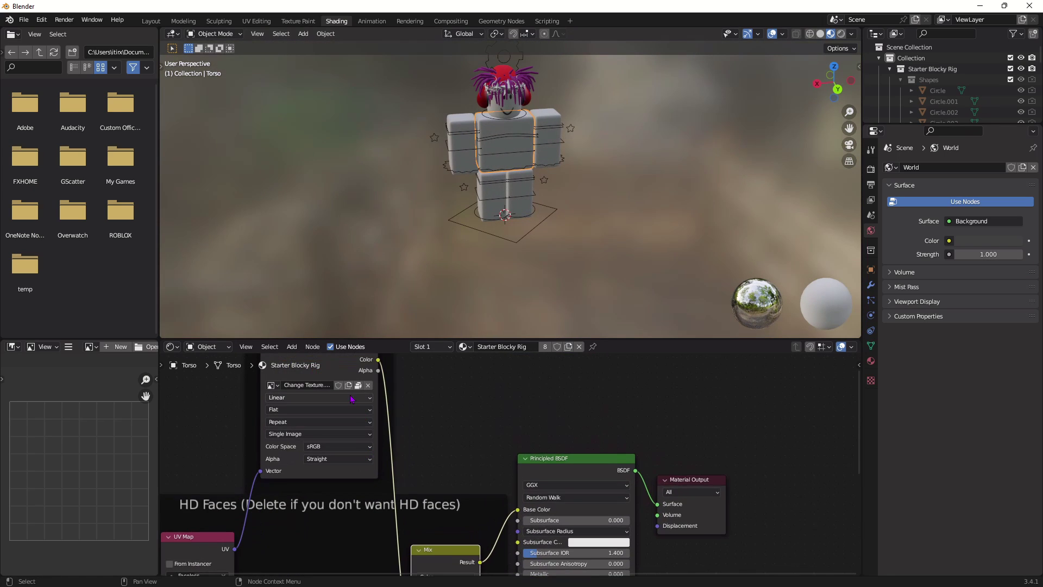
middle_click_drag(354, 399, 423, 457)
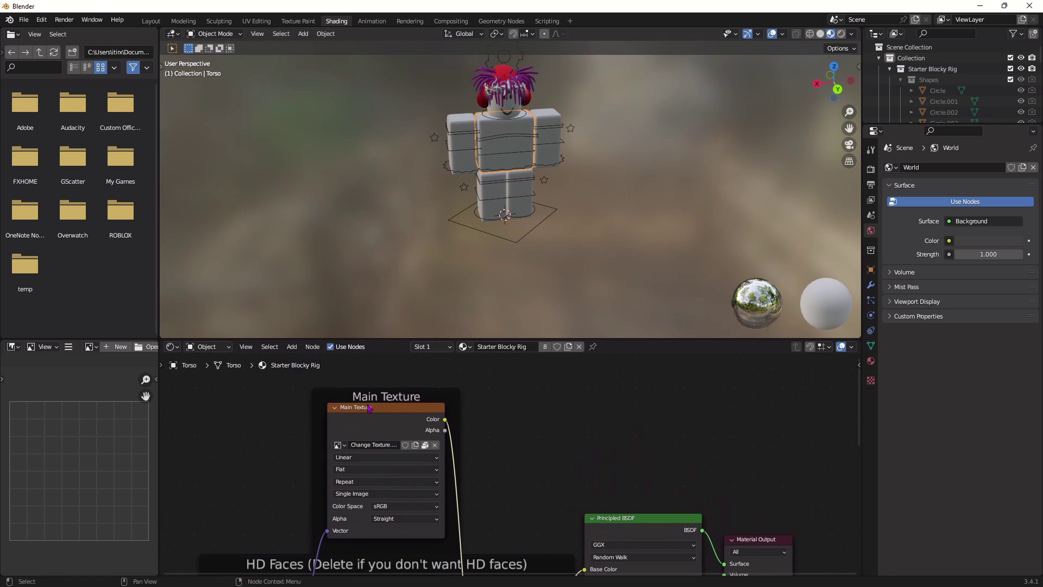
left_click(435, 445)
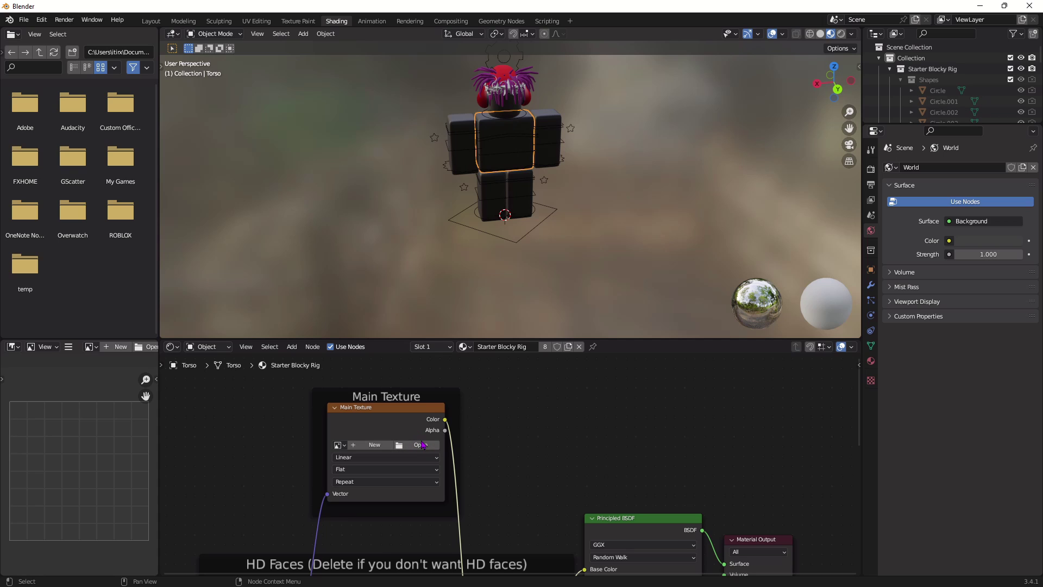
left_click(423, 445)
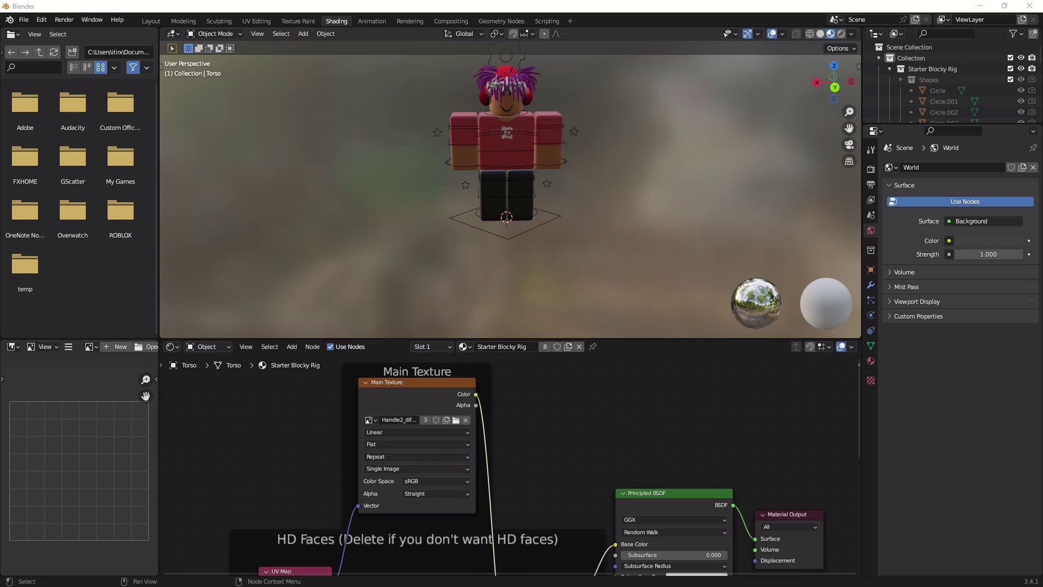
middle_click_drag(654, 171, 658, 221)
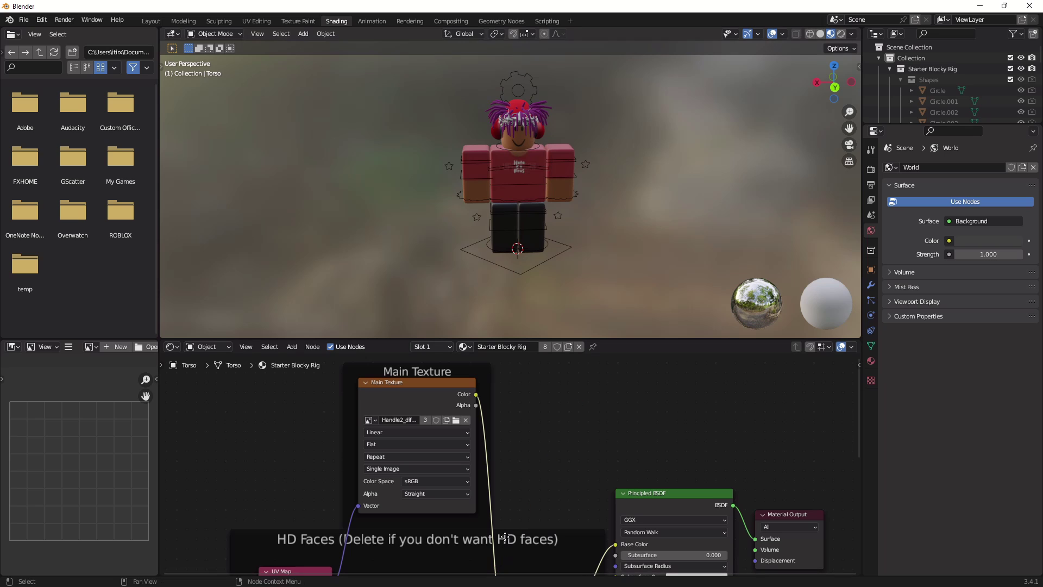
Replace the image in the Face Texture node with Beast Mode.png from the Roblox HD Faces folder
middle_click_drag(543, 533, 578, 518)
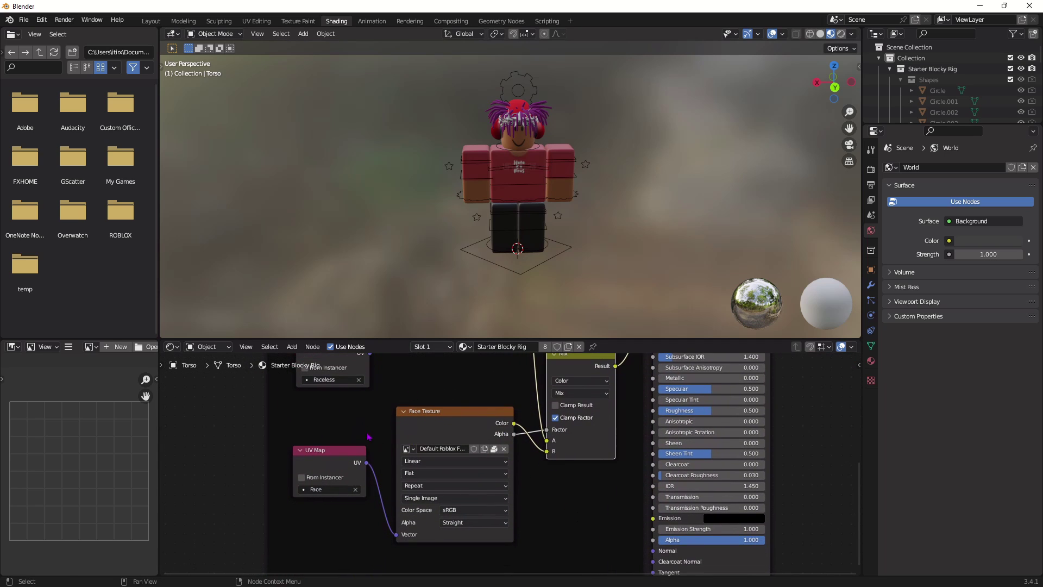
mouse_move(526, 477)
middle_mouse_down()
mouse_move(523, 386)
mouse_move(521, 483)
mouse_move(522, 465)
middle_mouse_up()
left_click(499, 438)
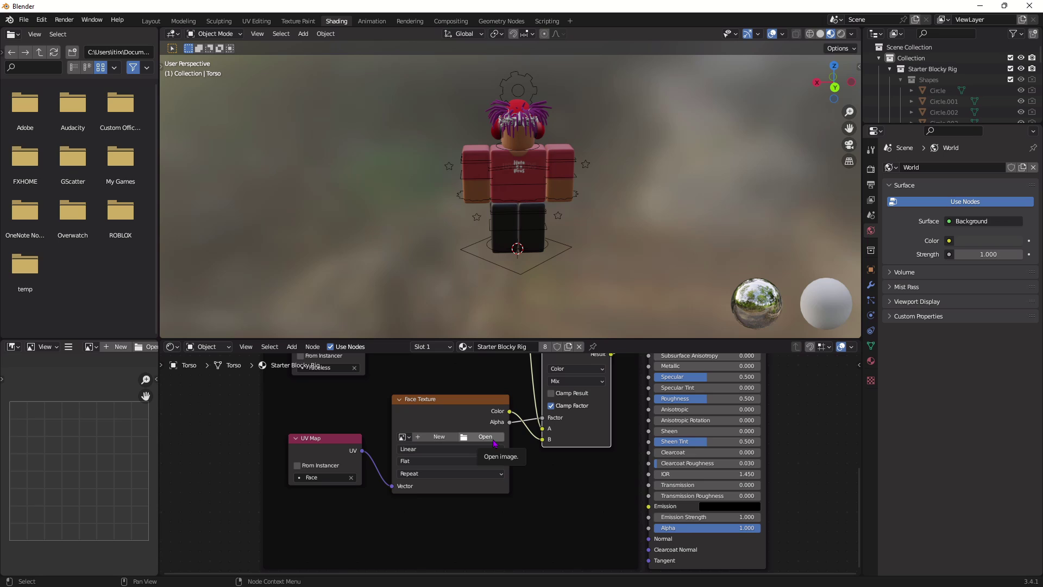
left_click(495, 440)
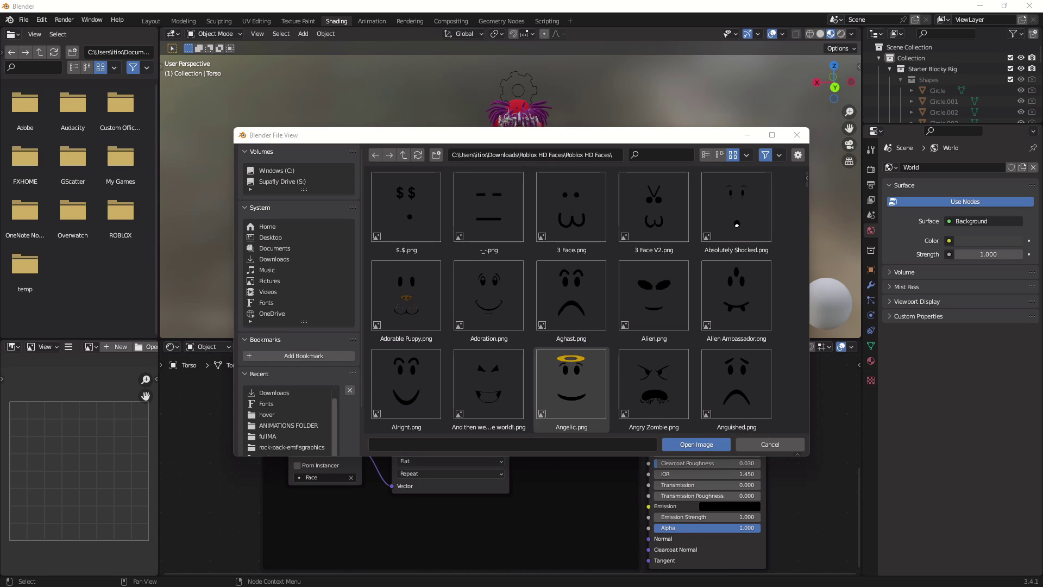
scroll(710, 248, "down", 12)
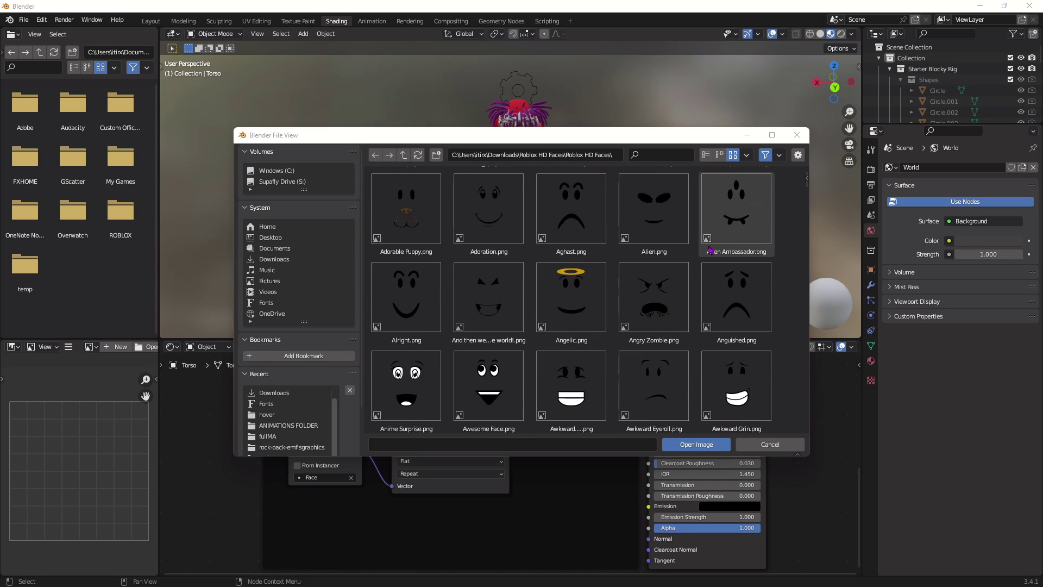
scroll(694, 265, "down", 10)
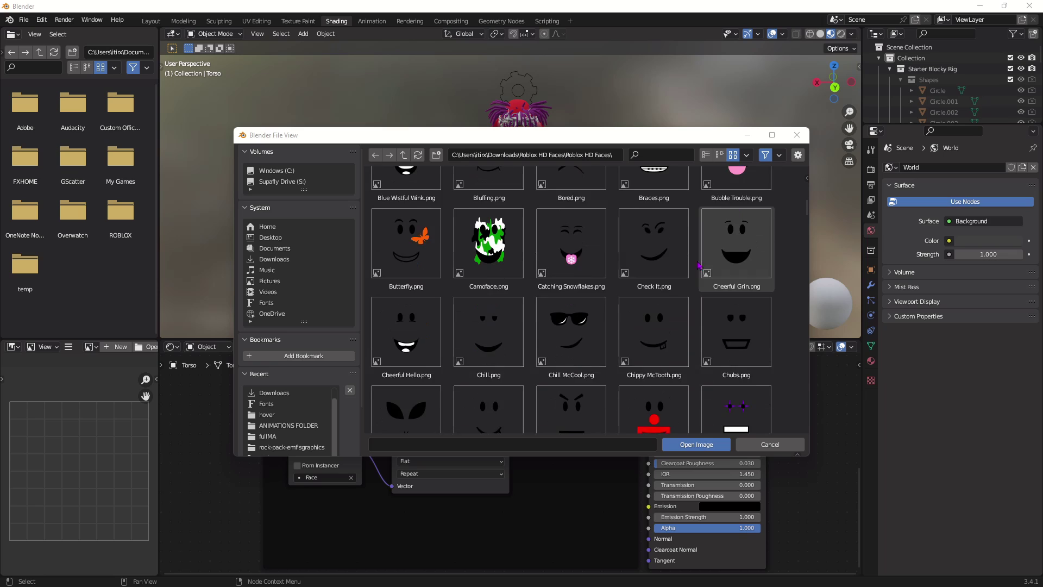
scroll(706, 254, "down", 10)
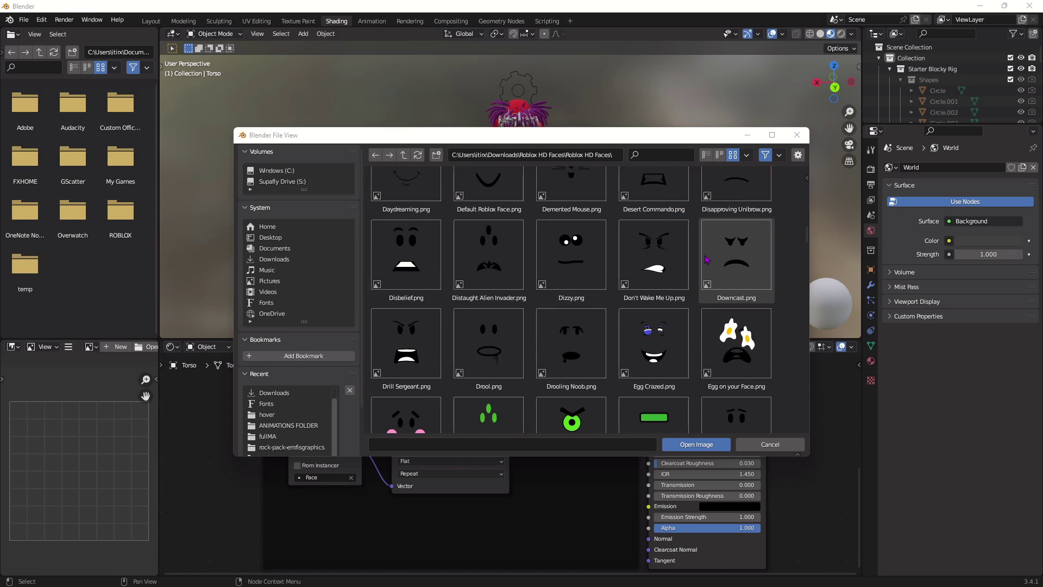
key("Escape")
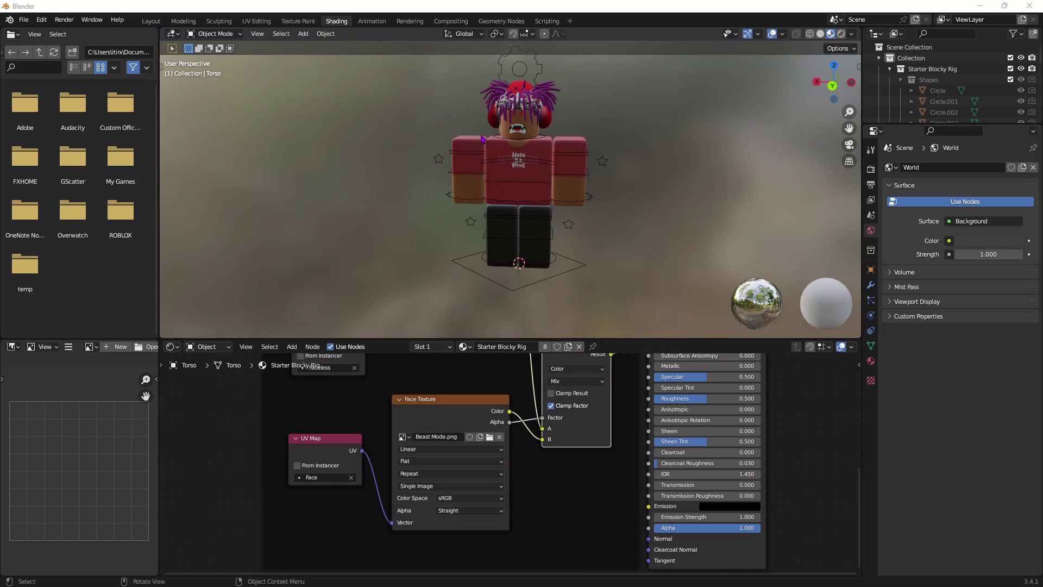
middle_click_drag(604, 135, 588, 159)
middle_click_drag(712, 174, 751, 224)
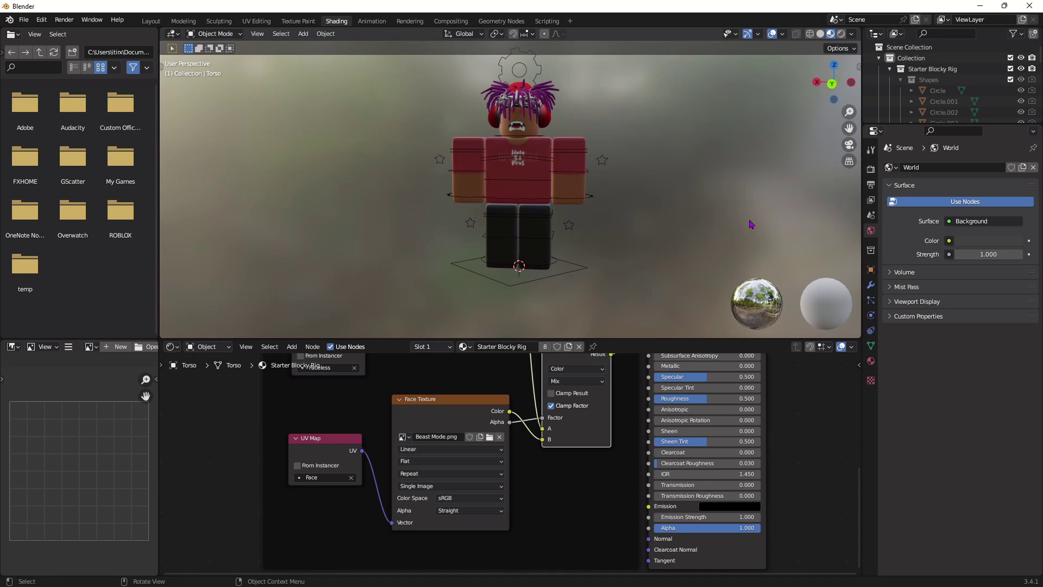
middle_click_drag(784, 419, 765, 527)
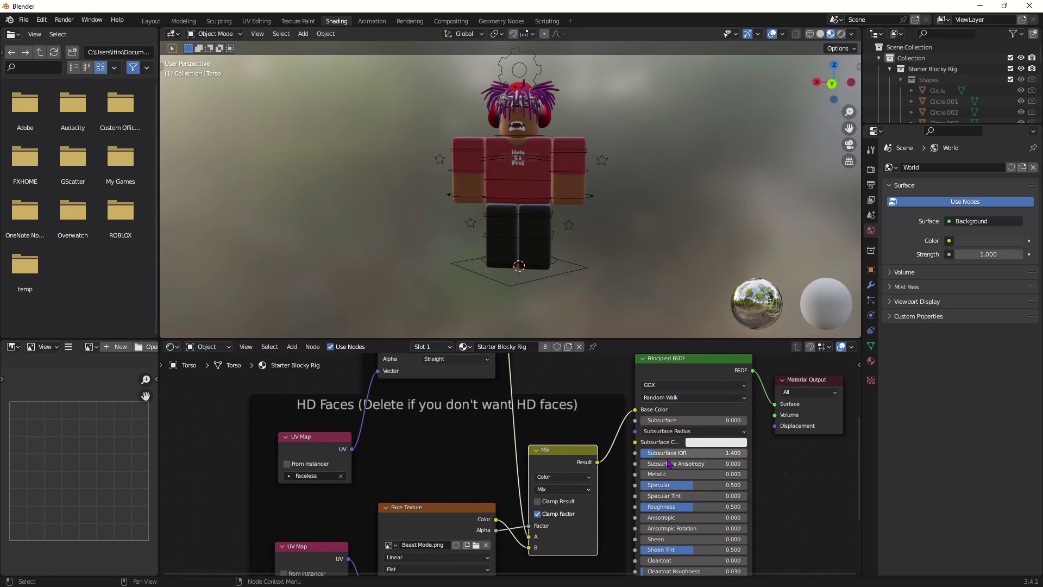
Set Specular to 0 on the torso material's Principled BSDF node
middle_click_drag(742, 443, 752, 360)
middle_click_drag(604, 142, 609, 165)
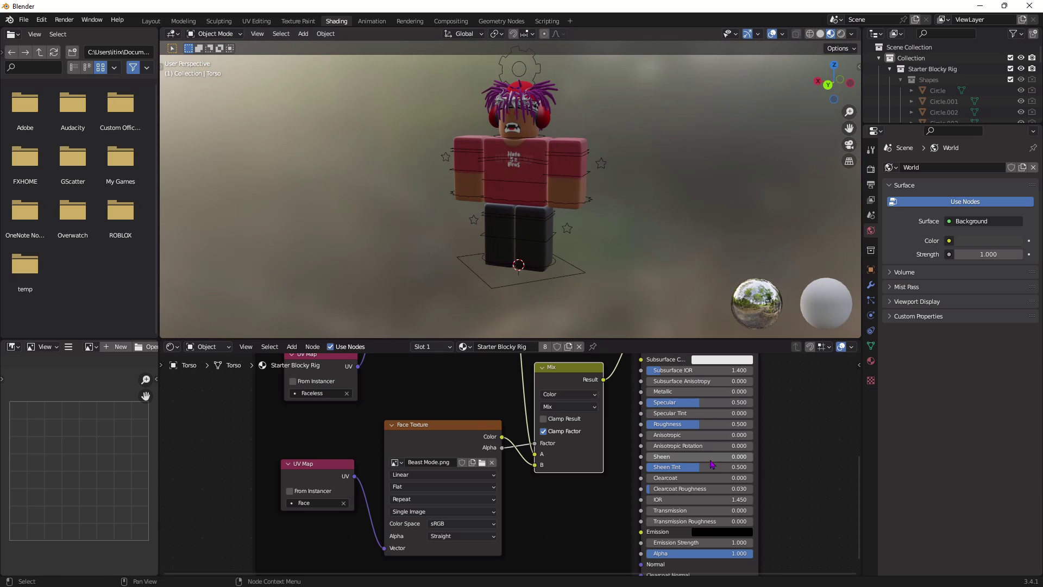
left_click_drag(678, 406, 625, 405)
middle_click_drag(667, 229, 622, 238)
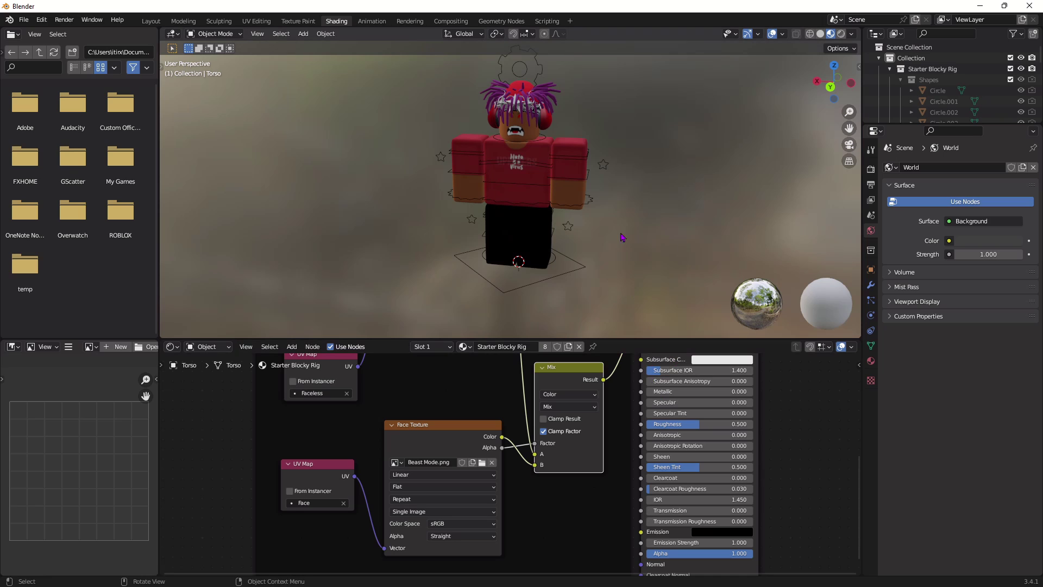
Try Metallic at 0.964 and Specular at 1.000 on the Principled BSDF node to compare the surface look
left_click_drag(698, 391, 753, 402)
middle_click_drag(698, 228, 702, 199)
scroll(690, 220, "up", 3)
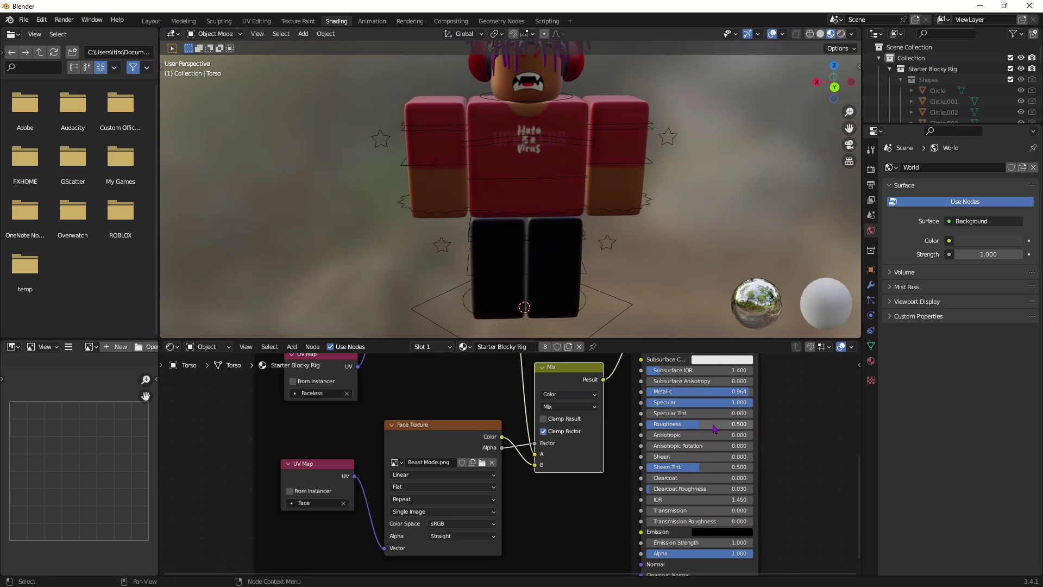
scroll(716, 453, "down", 1)
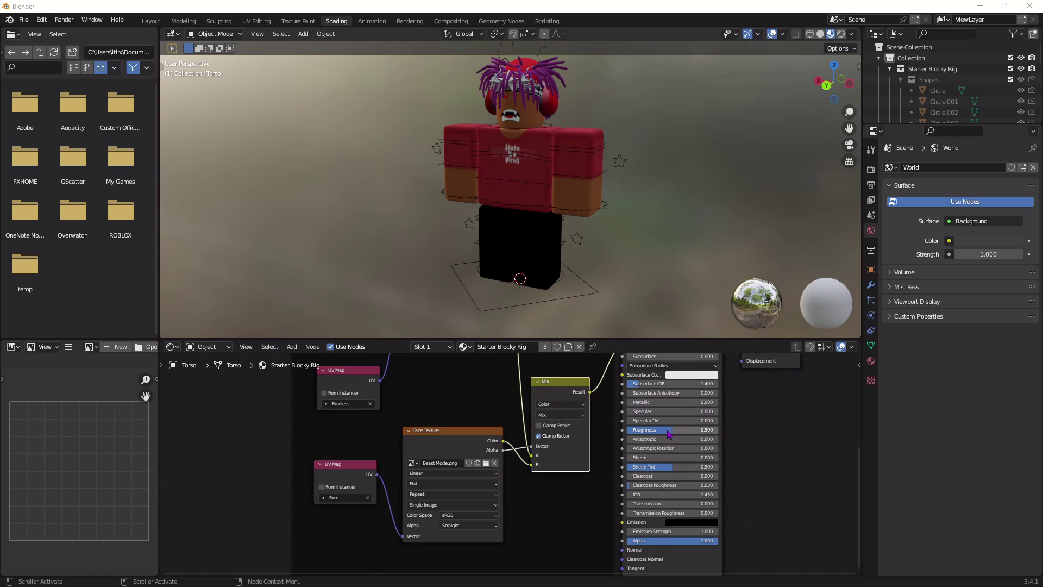
Set Roughness to 0.686 on the Principled BSDF node and check the avatar's surface from different angles
left_click_drag(669, 433, 685, 402)
middle_click_drag(679, 199, 314, 212)
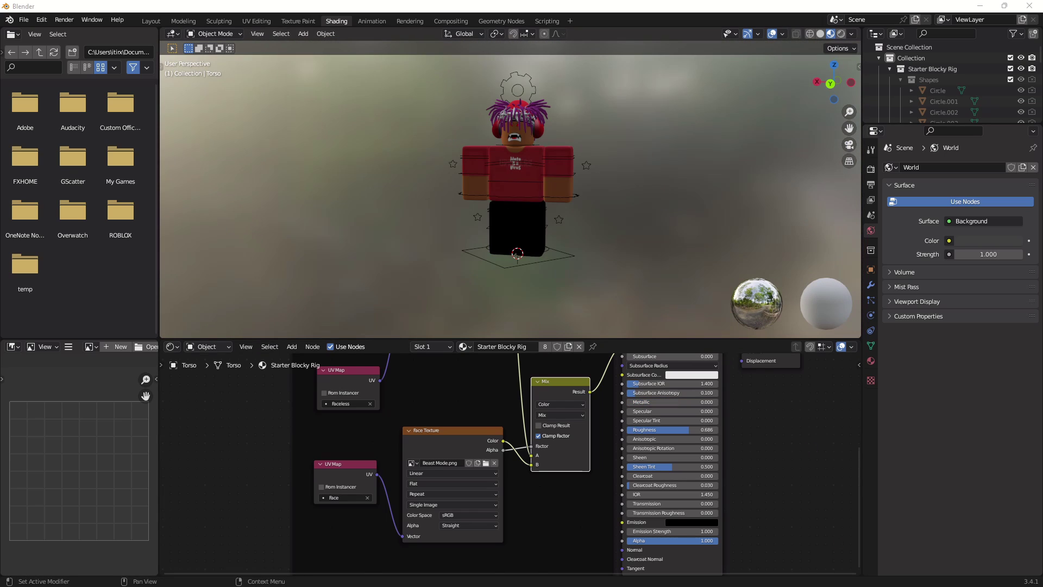
In the Layout workspace, switch the Blocky Rig armature to Pose Mode
left_click(152, 21)
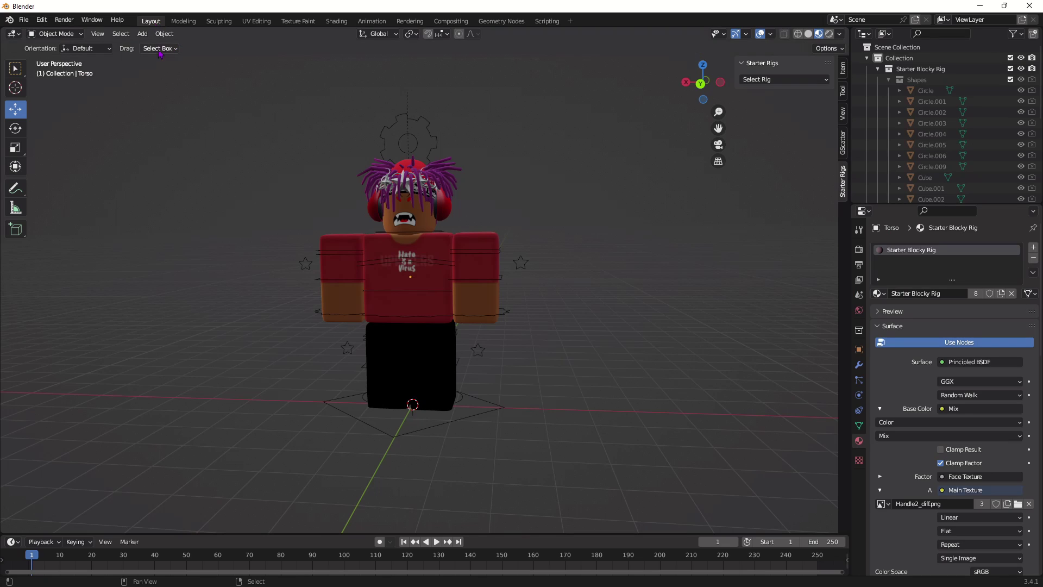
left_click(439, 266)
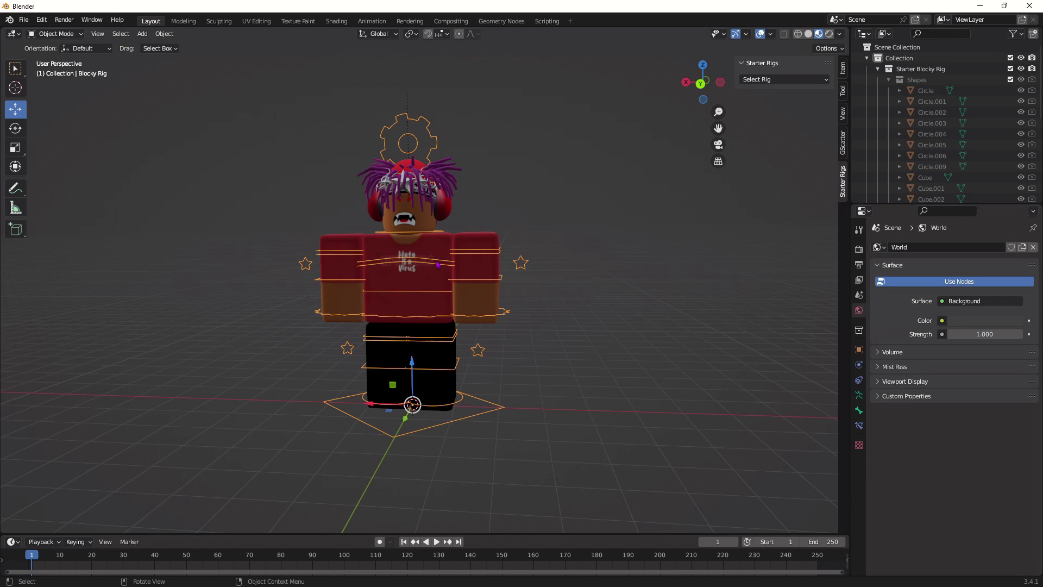
left_click(49, 33)
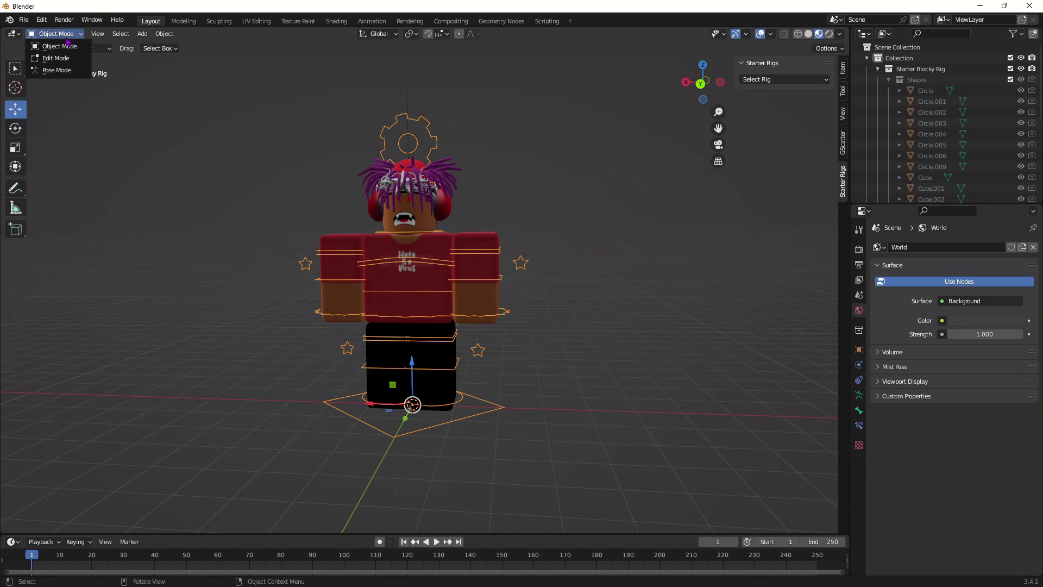
left_click(77, 70)
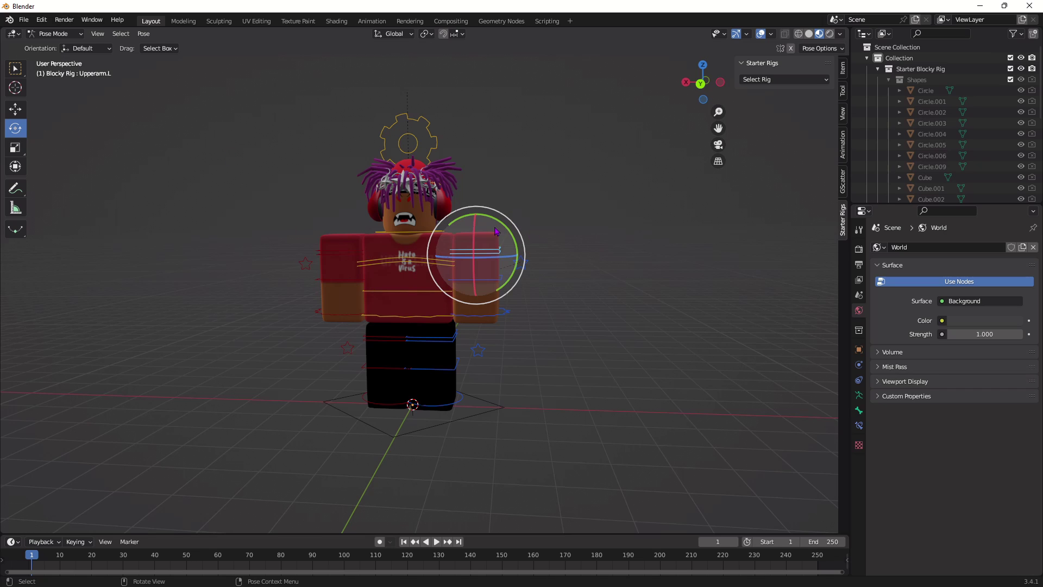
Try rotating and moving the left upper arm bone, undoing each change
left_click_drag(497, 233, 501, 197)
key("ctrl+z")
scroll(465, 244, "up", 3)
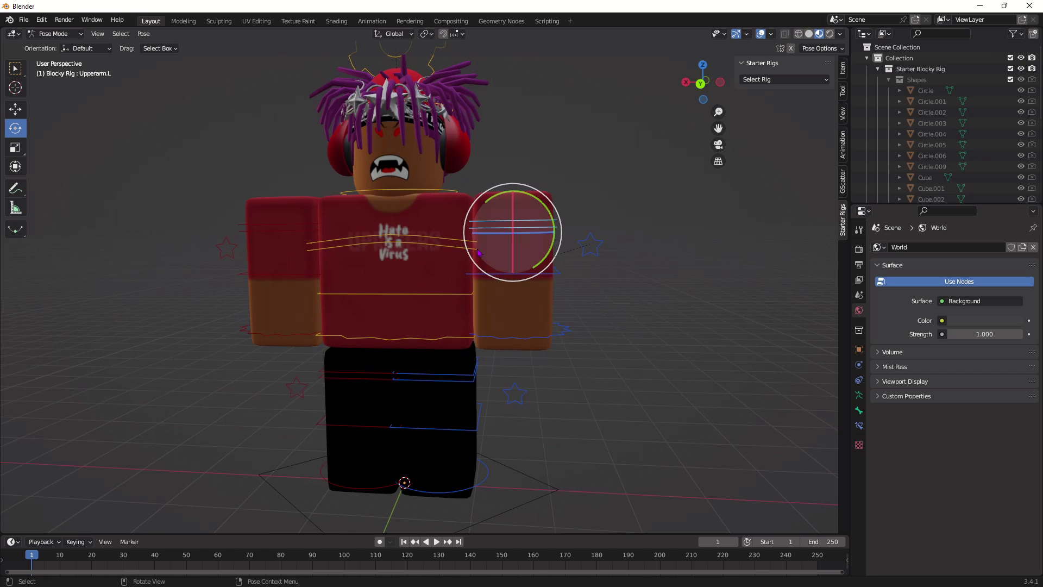
middle_click_drag(542, 239, 615, 243, "shift")
left_click(22, 110)
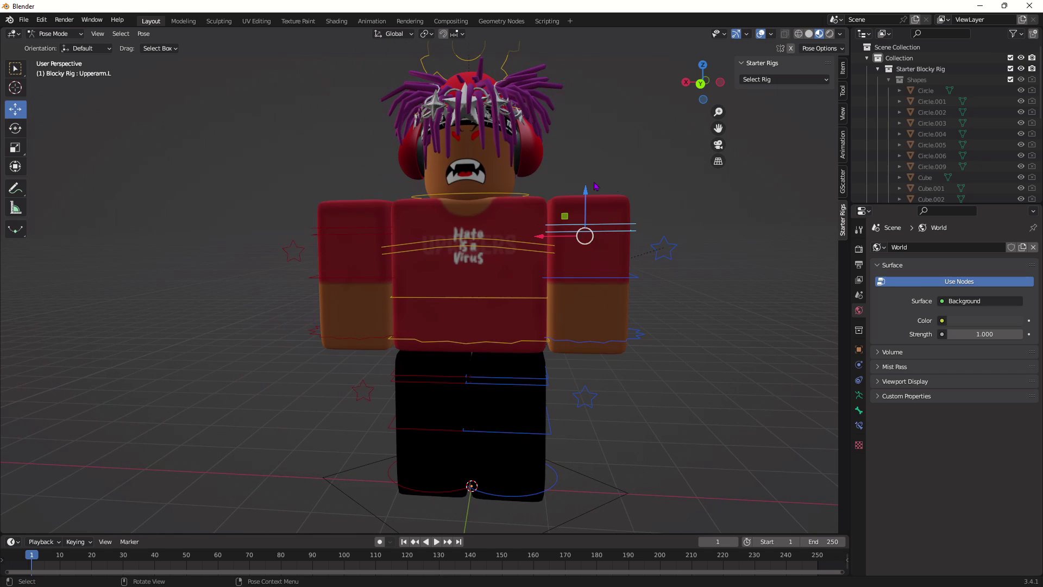
left_click_drag(568, 231, 611, 253)
key("ctrl+z")
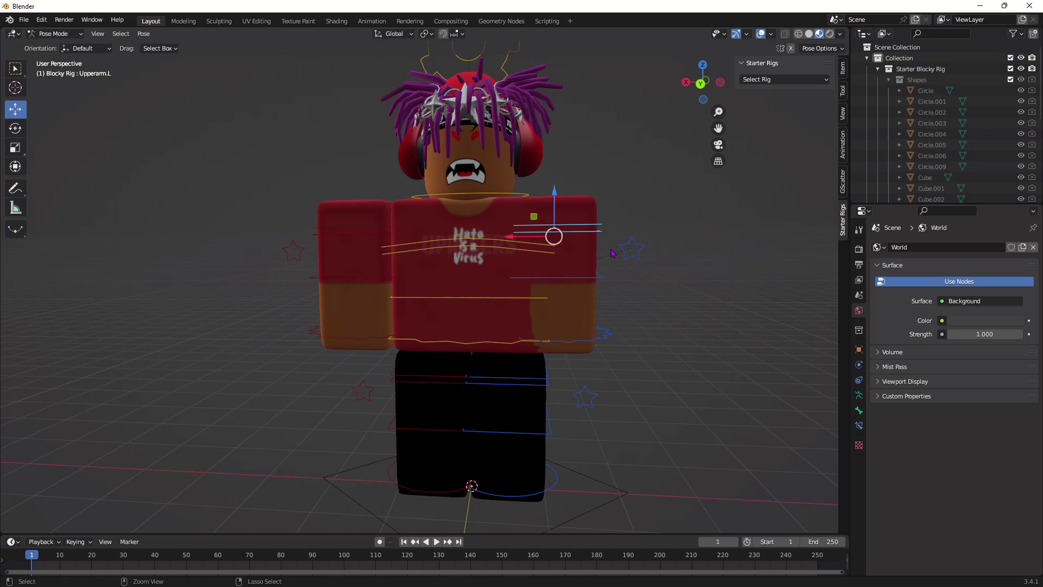
key("ctrl+z")
middle_click_drag(624, 245, 668, 366)
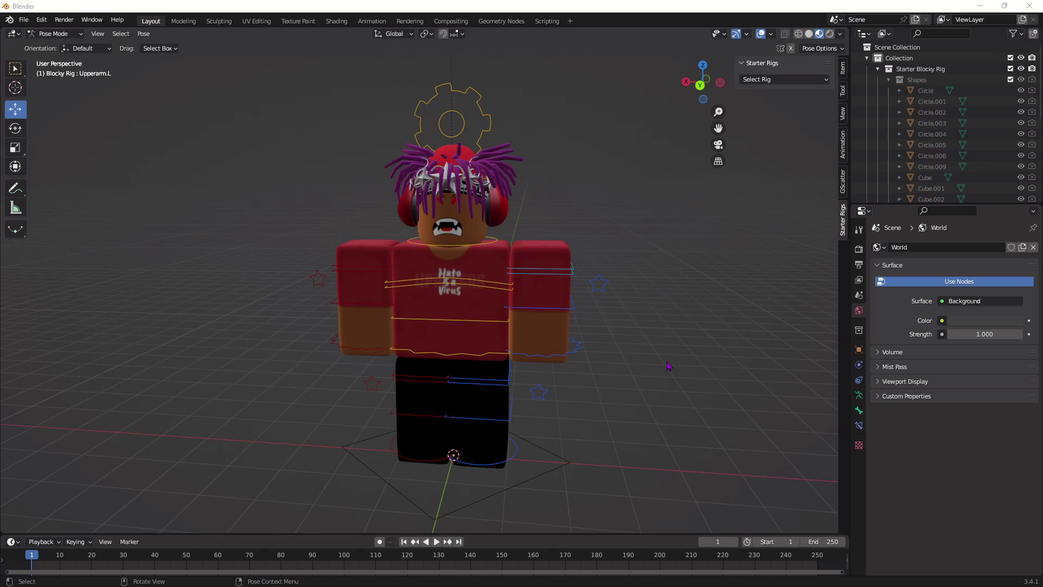
Try moving the left upper arm bone sideways away from the torso, and undo the move
left_click(552, 270)
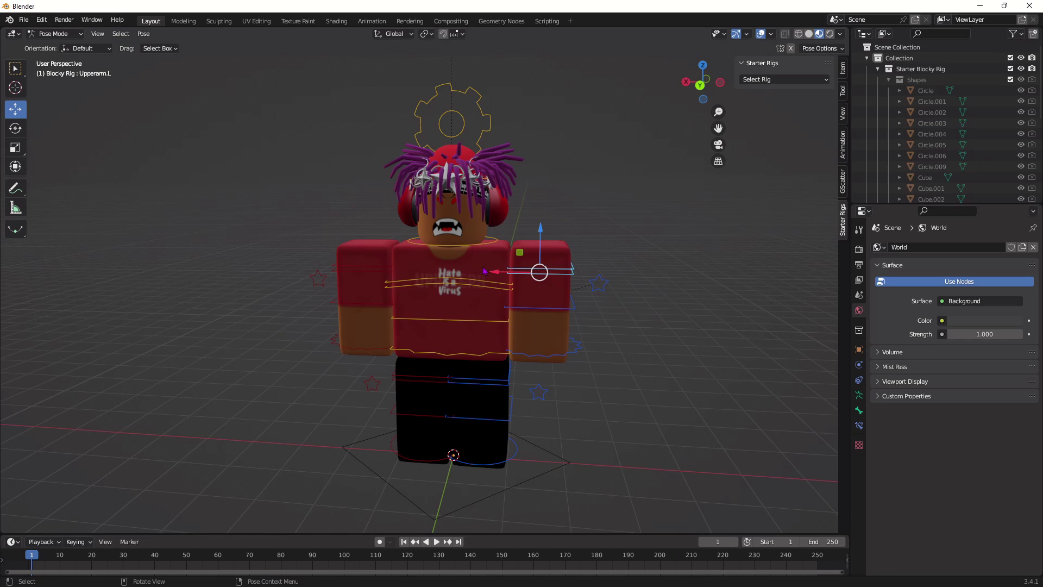
left_click_drag(485, 270, 591, 275)
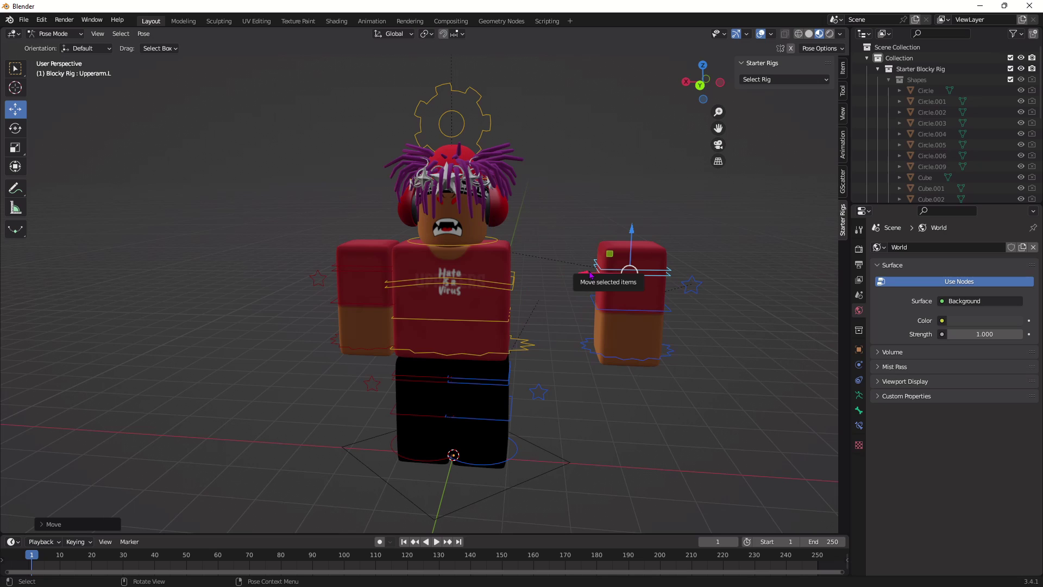
key("ctrl+z")
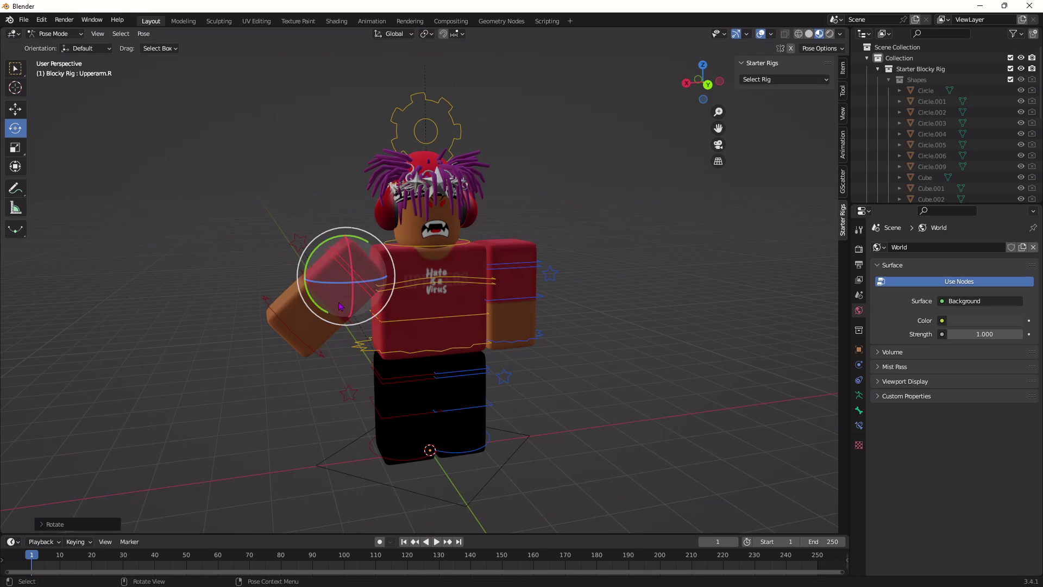
Pose both of the rig's arms by rotating the right and left arm bones away from their rest position
mouse_move(330, 256)
left_mouse_down()
mouse_move(319, 270)
mouse_move(326, 261)
left_mouse_up()
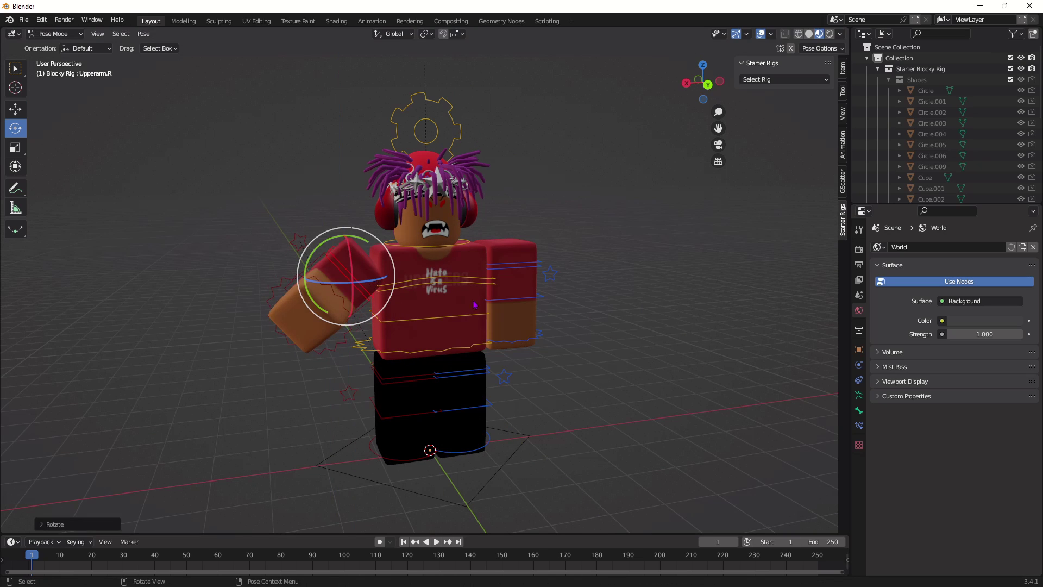
left_click(387, 280)
left_click_drag(397, 277, 365, 237)
left_click(366, 255)
left_click(506, 274)
left_click_drag(514, 288, 522, 250)
left_click(457, 242)
left_click_drag(443, 252, 459, 251)
left_click(440, 281)
middle_click_drag(440, 293, 429, 292)
Rotate the right and left upper leg bones to pose the lower body
left_click(408, 375)
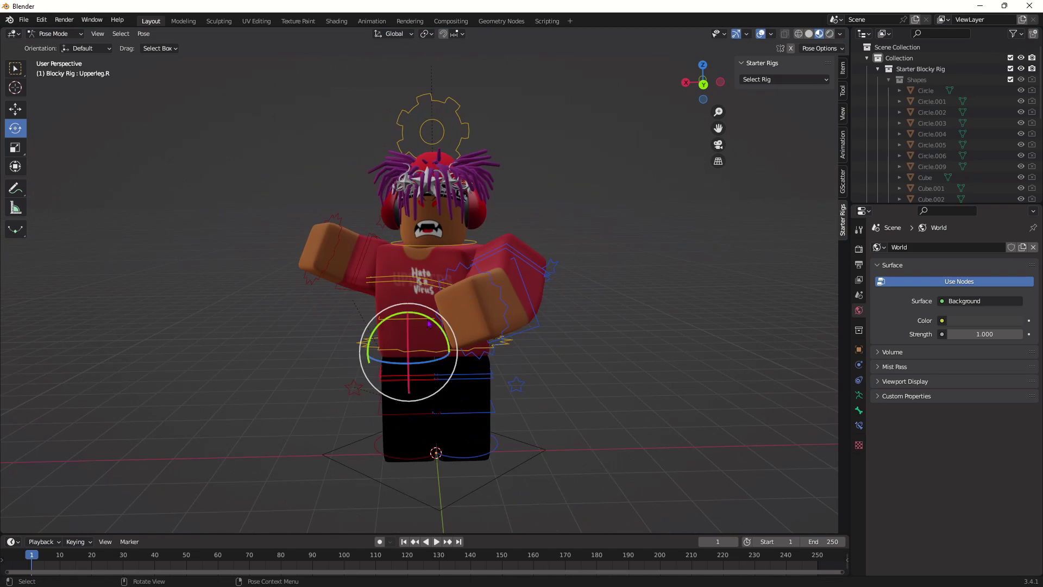
left_click_drag(380, 320, 388, 315)
left_click(470, 375)
left_click(492, 341)
left_click_drag(478, 332, 492, 321)
Tilt the rig's upper body by rotating the upper torso bone, and select the Head bone
left_click(445, 281)
left_click_drag(434, 285, 451, 294)
middle_click_drag(451, 293, 511, 321)
left_click(394, 248)
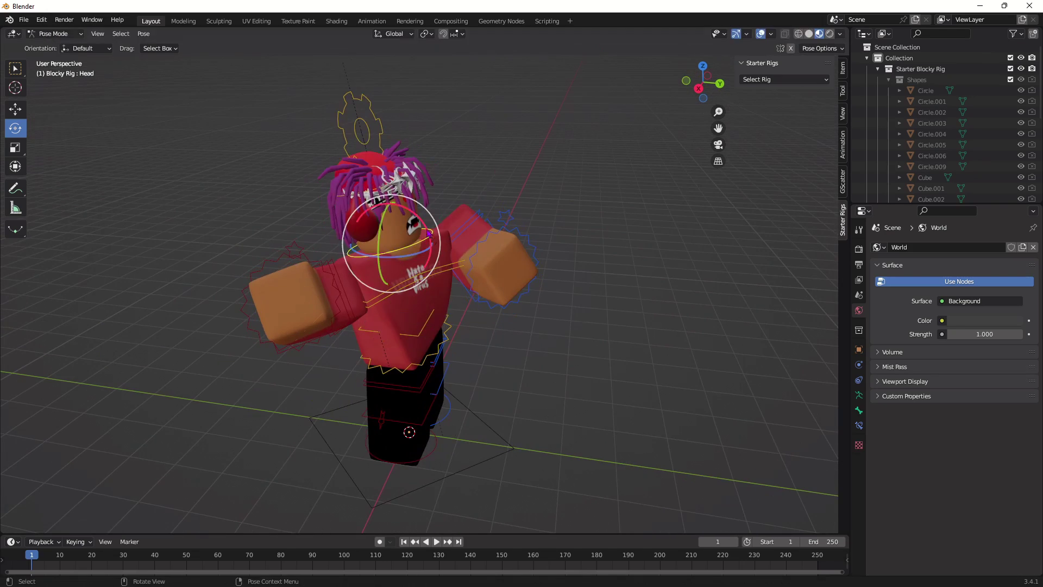
middle_click_drag(642, 255, 594, 218)
left_click(594, 218)
left_click(541, 260)
middle_click_drag(544, 264, 606, 319)
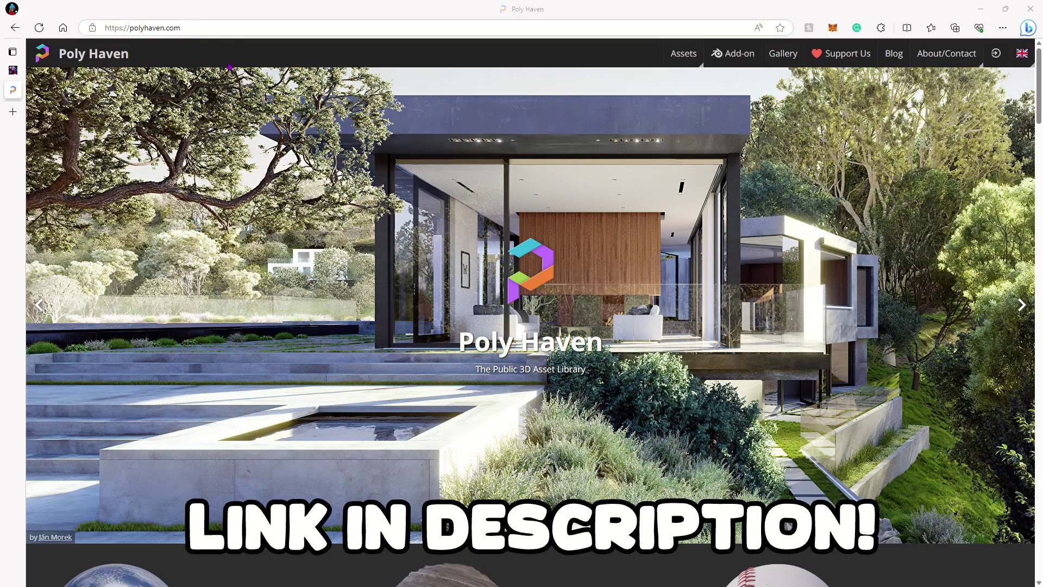
In the web browser, open the HDRIs library from the Poly Haven home page
scroll(354, 266, "down", 1)
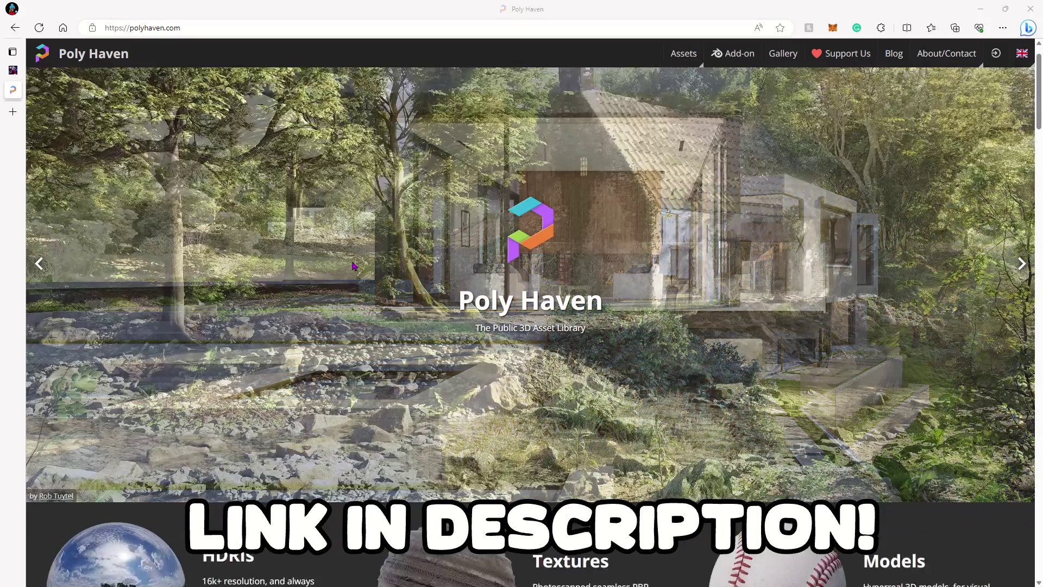
scroll(354, 266, "down", 5)
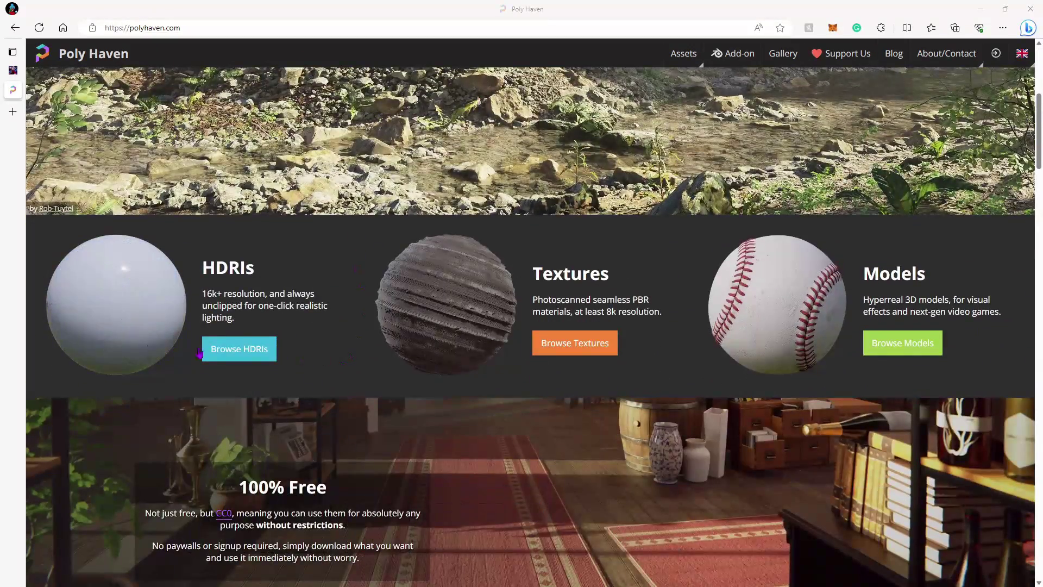
left_click(235, 352)
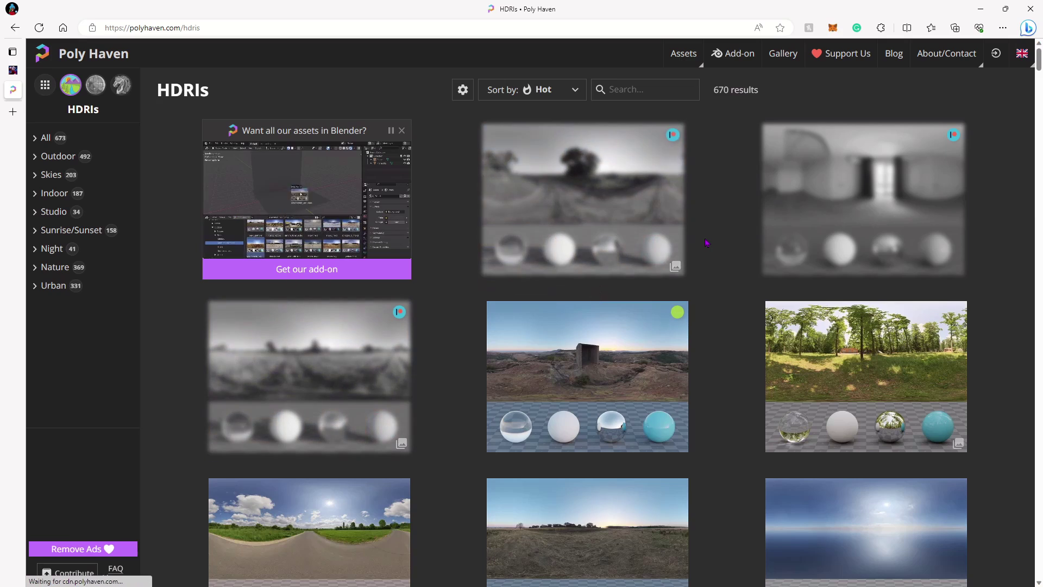
Browse the Poly Haven HDRIs and open the page for Syferfontein 1d Clear (Pure Sky)
scroll(716, 244, "down", 5)
scroll(715, 246, "down", 10)
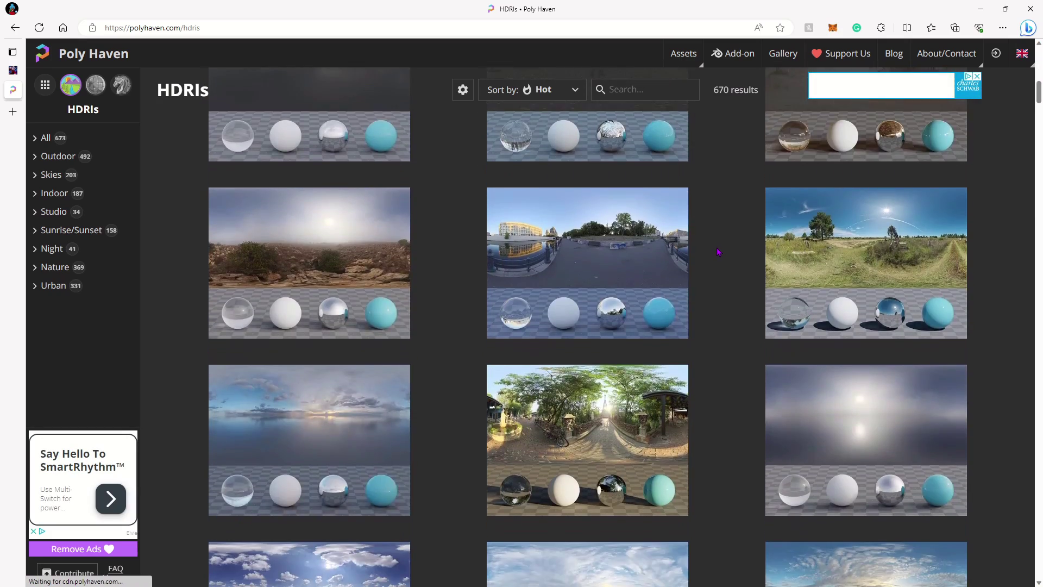
scroll(720, 258, "down", 10)
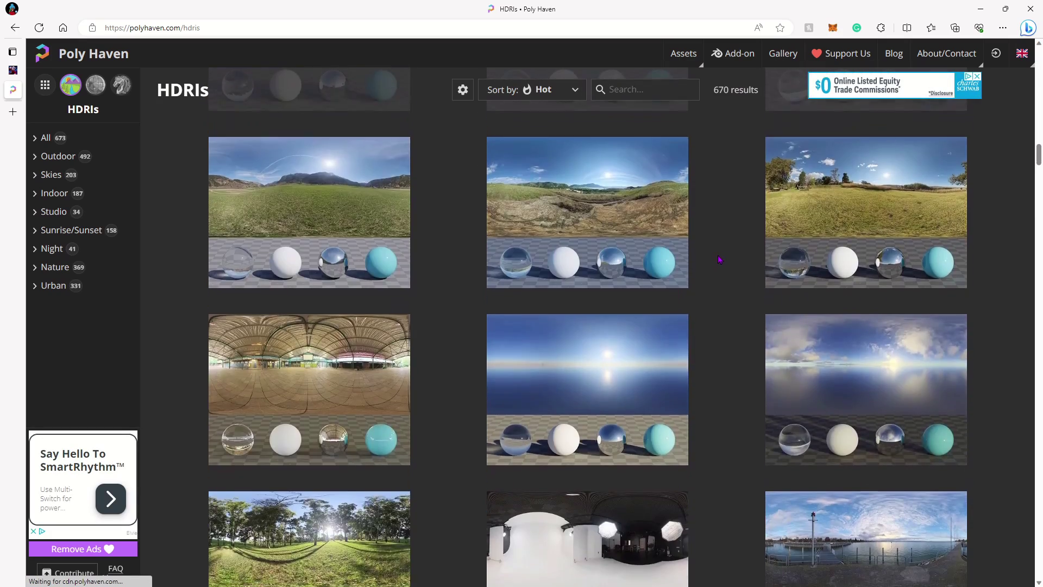
scroll(719, 261, "down", 8)
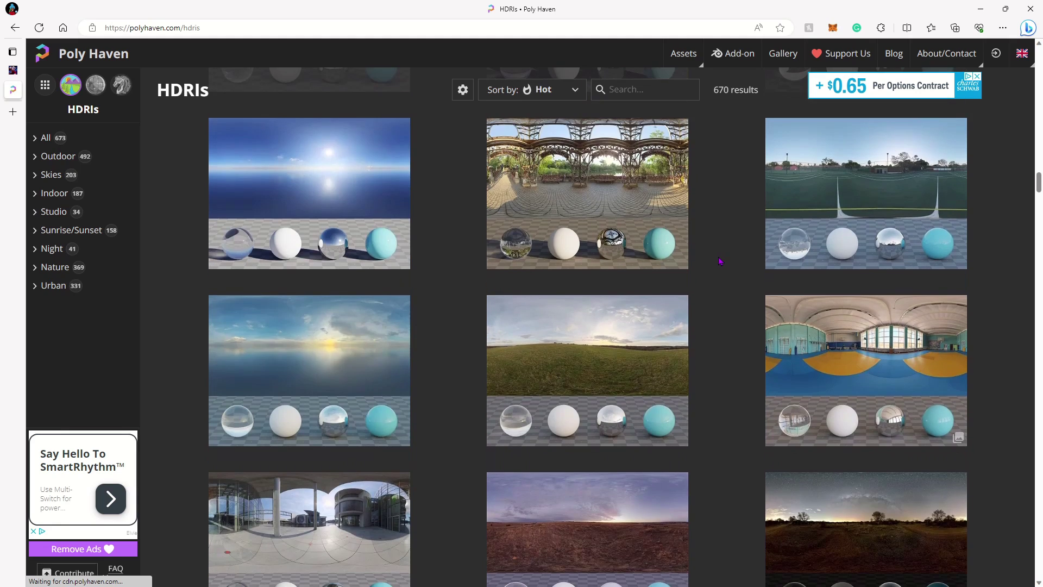
left_click(582, 285)
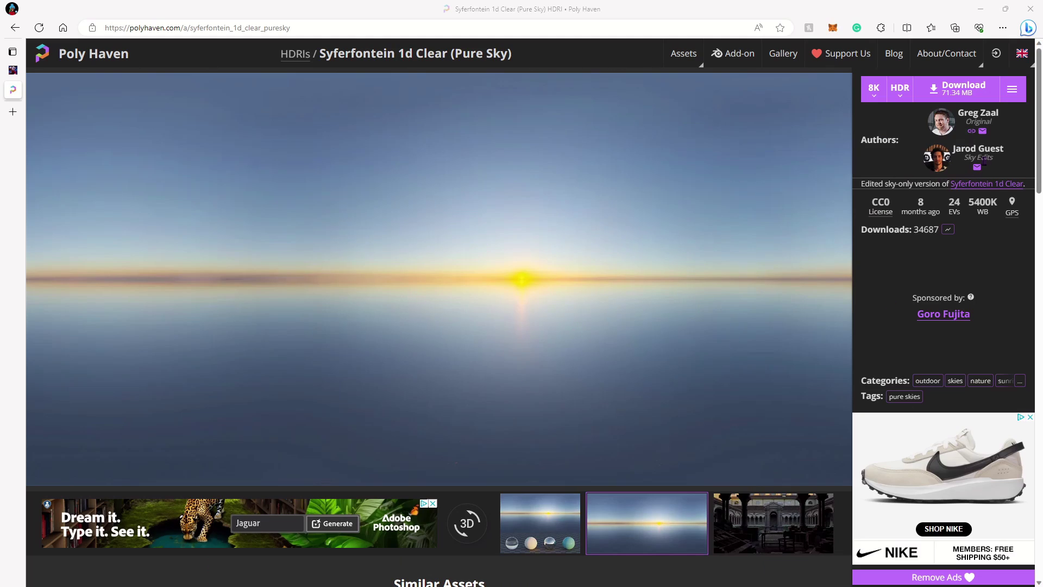